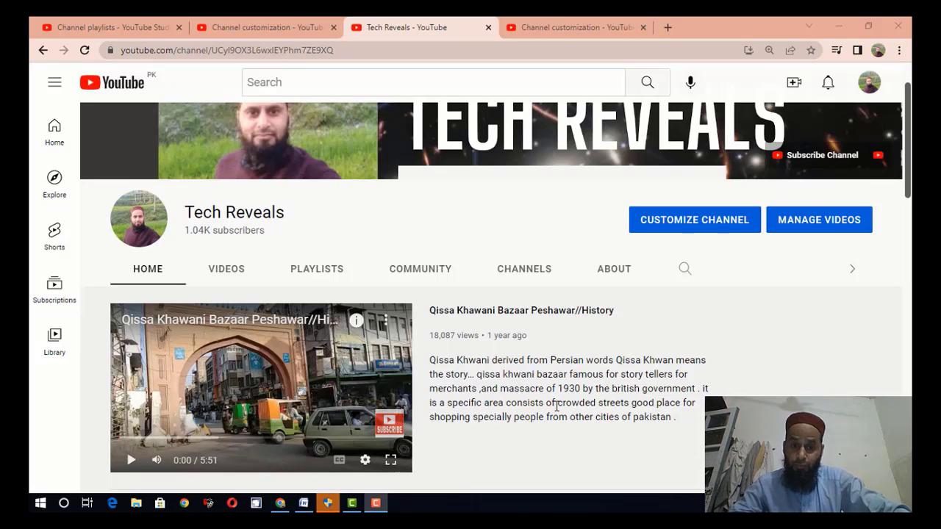
pyautogui.scroll(-2, 638, 393)
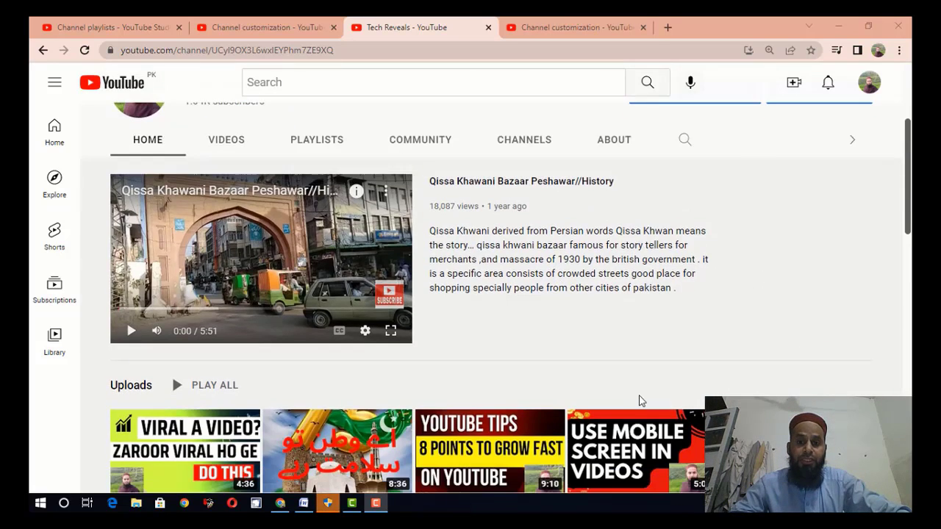
pyautogui.scroll(3, 640, 399)
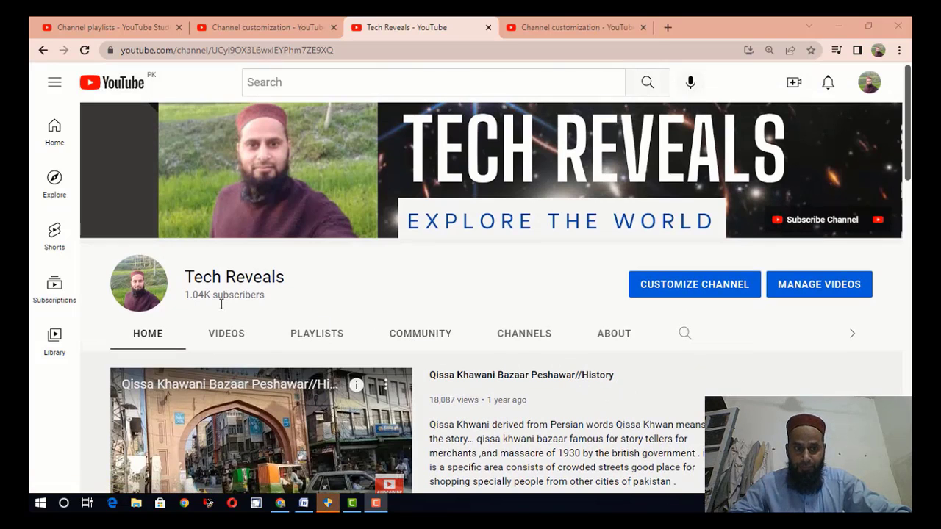
pyautogui.scroll(-2, 529, 353)
pyautogui.scroll(2, 625, 378)
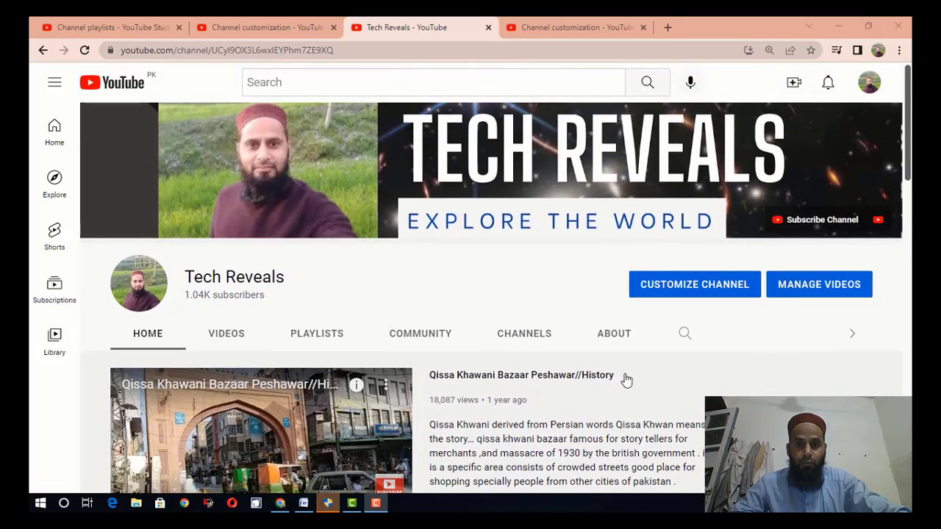
pyautogui.scroll(-1, 627, 385)
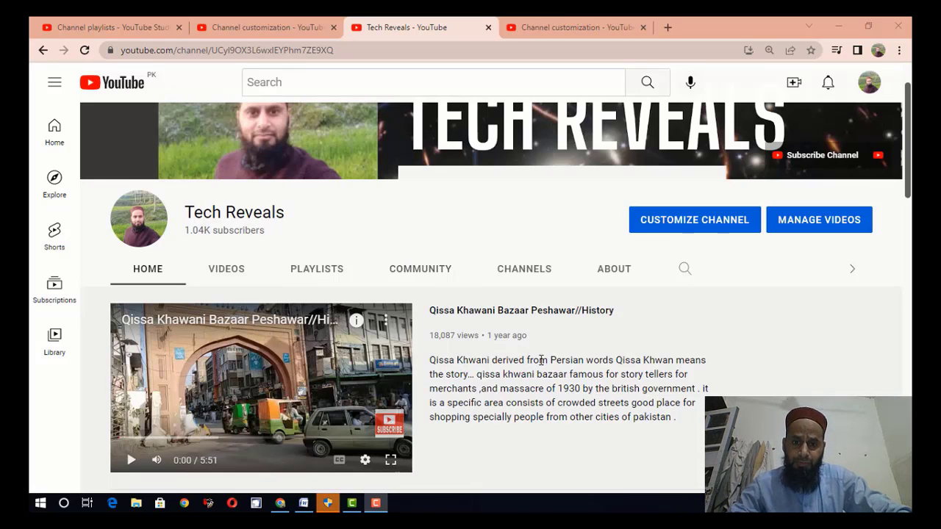
pyautogui.scroll(-2, 515, 353)
pyautogui.scroll(1, 525, 374)
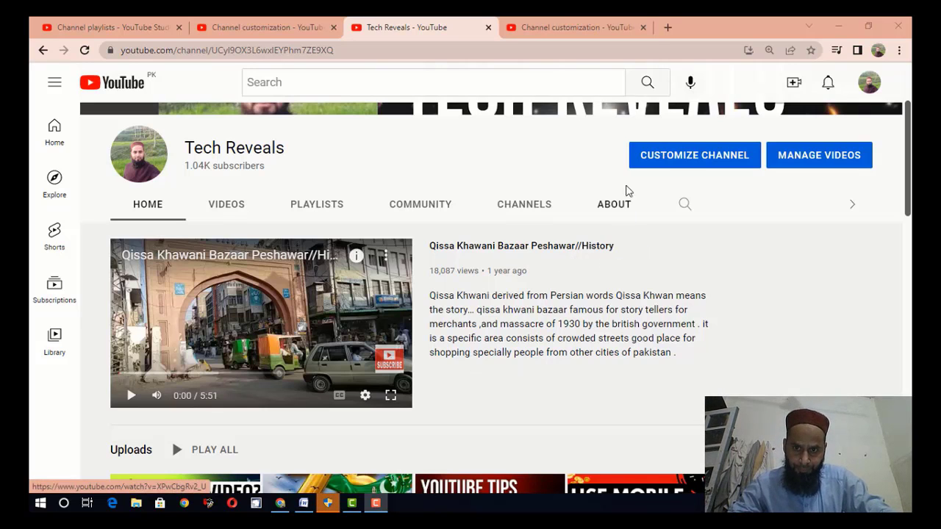
pyautogui.scroll(2, 383, 193)
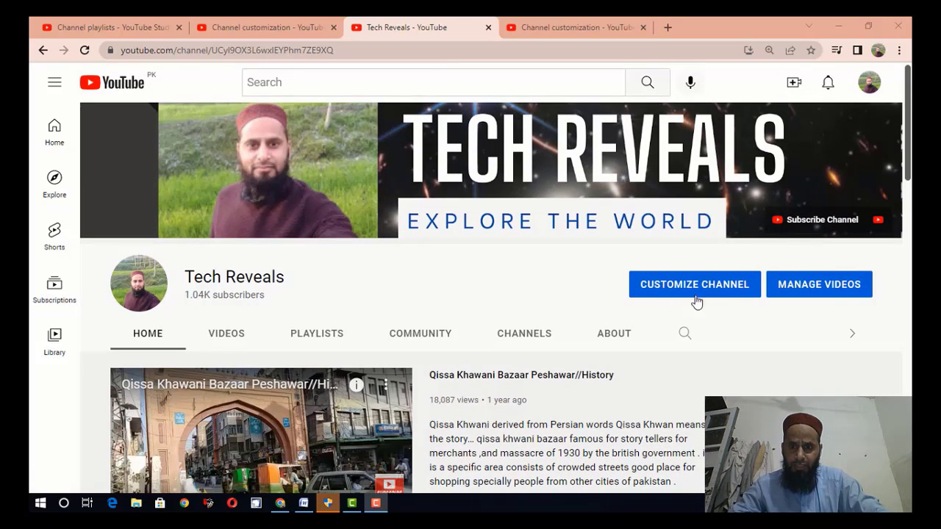
# - Open the upload defaults in the channel's YouTube Studio settings
pyautogui.click(542, 28)
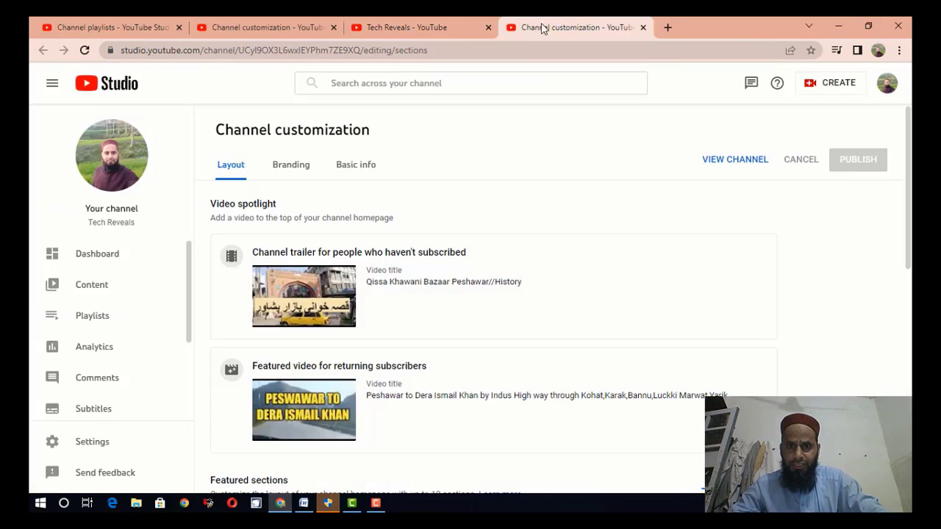
pyautogui.click(101, 444)
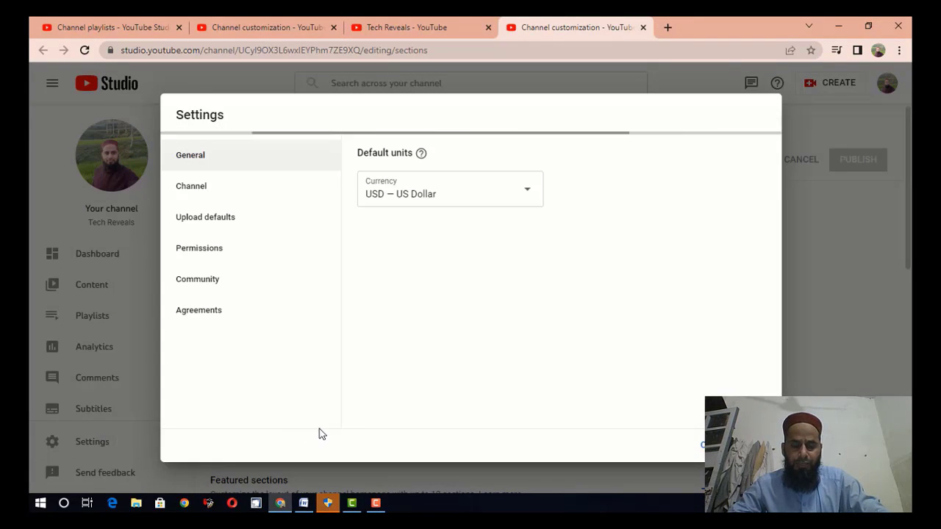
pyautogui.click(214, 220)
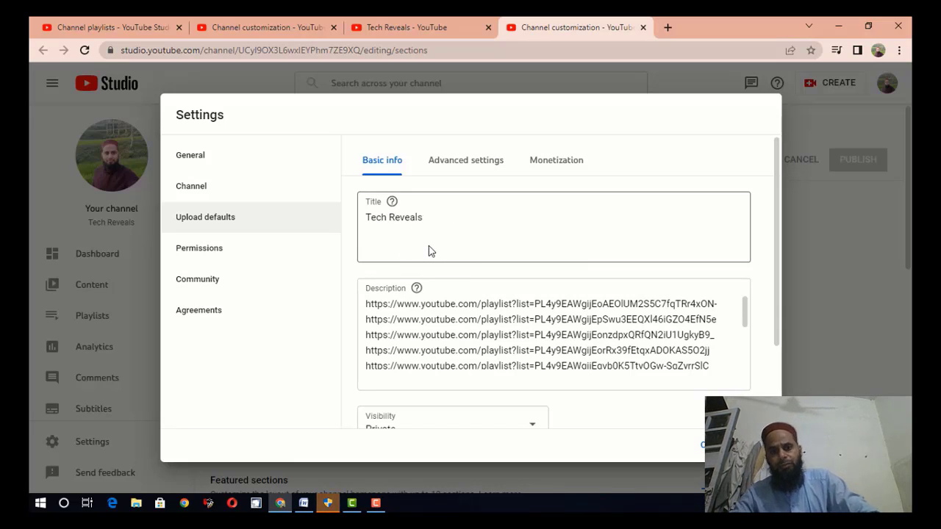
# - Review the default description links, visibility and tags in the basic info of the upload defaults
pyautogui.scroll(-1, 431, 251)
pyautogui.scroll(-1, 428, 274)
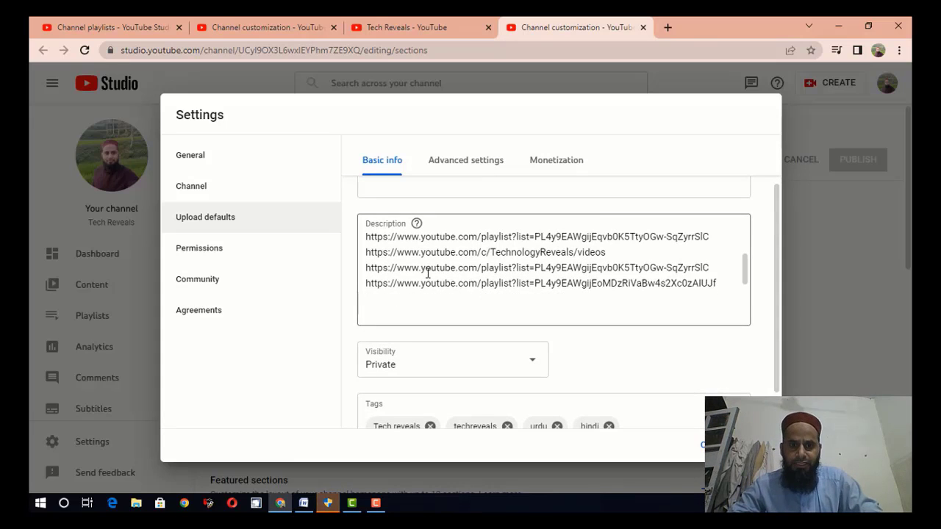
pyautogui.scroll(1, 428, 273)
pyautogui.scroll(-1, 662, 288)
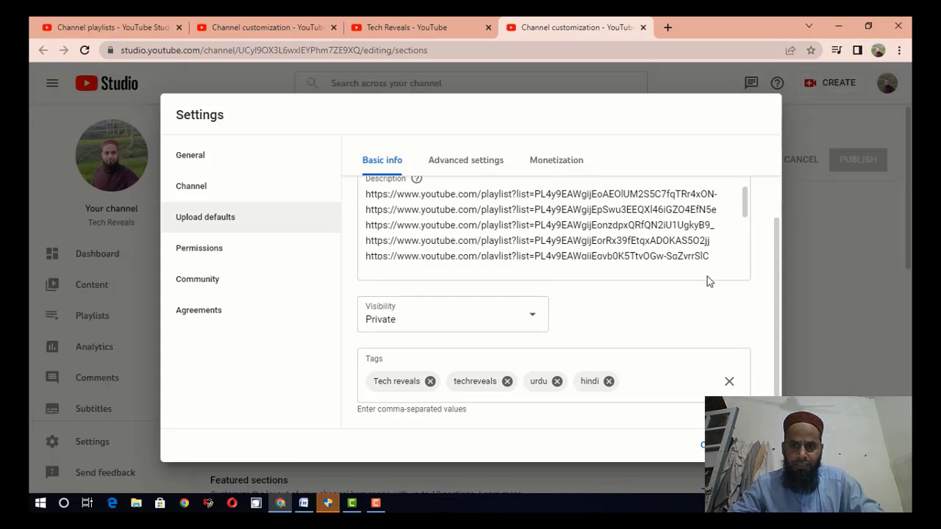
pyautogui.scroll(3, 608, 293)
pyautogui.scroll(-3, 596, 299)
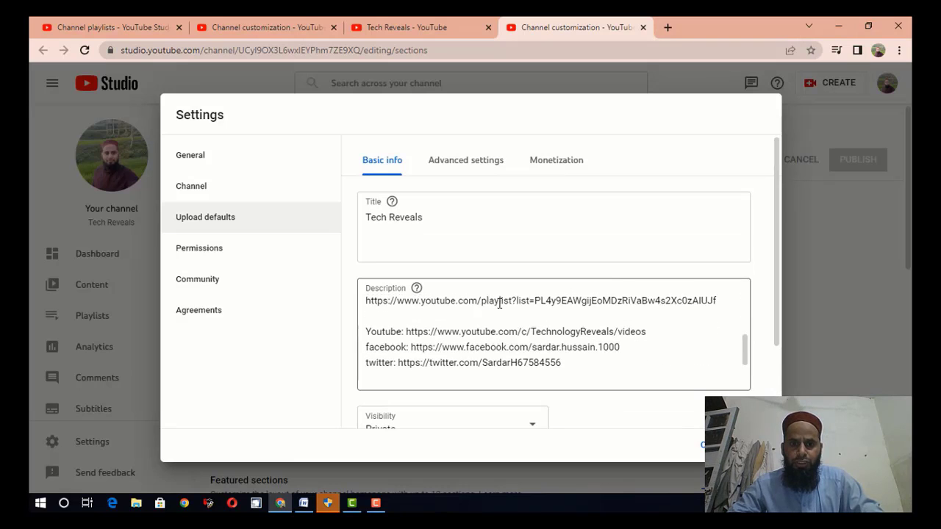
pyautogui.scroll(3, 515, 302)
pyautogui.scroll(-2, 506, 301)
pyautogui.scroll(-3, 506, 302)
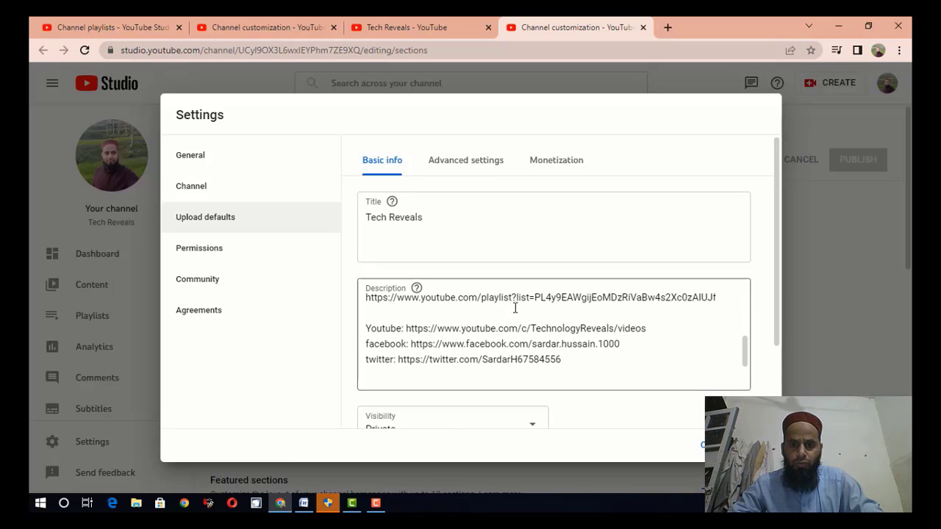
# - Delete the entire existing text of the default upload description
pyautogui.scroll(1, 533, 315)
pyautogui.scroll(5, 555, 308)
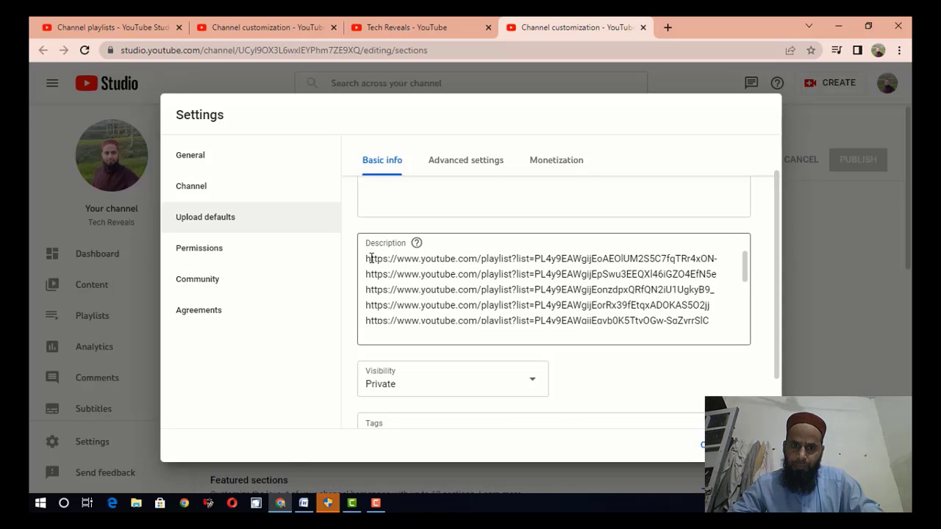
pyautogui.moveTo(366, 259); pyautogui.dragTo(585, 332)
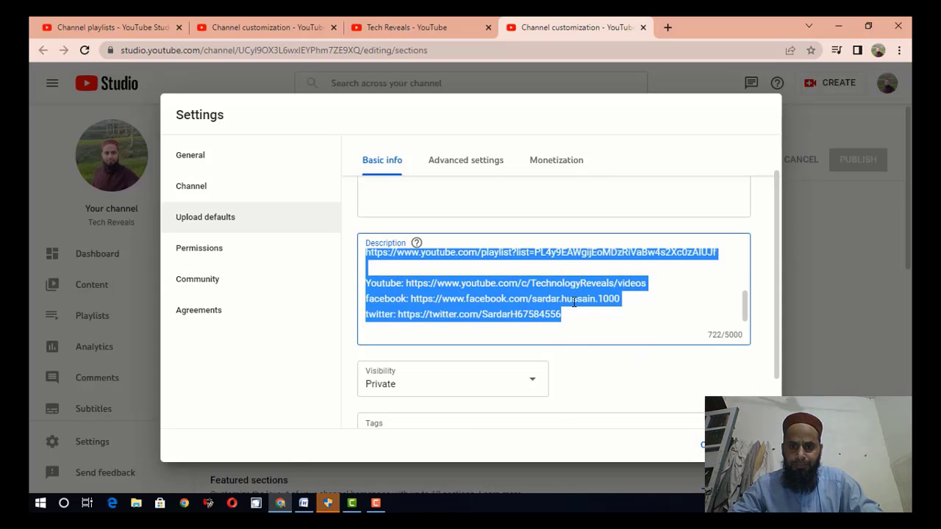
pyautogui.press('BackSpace')
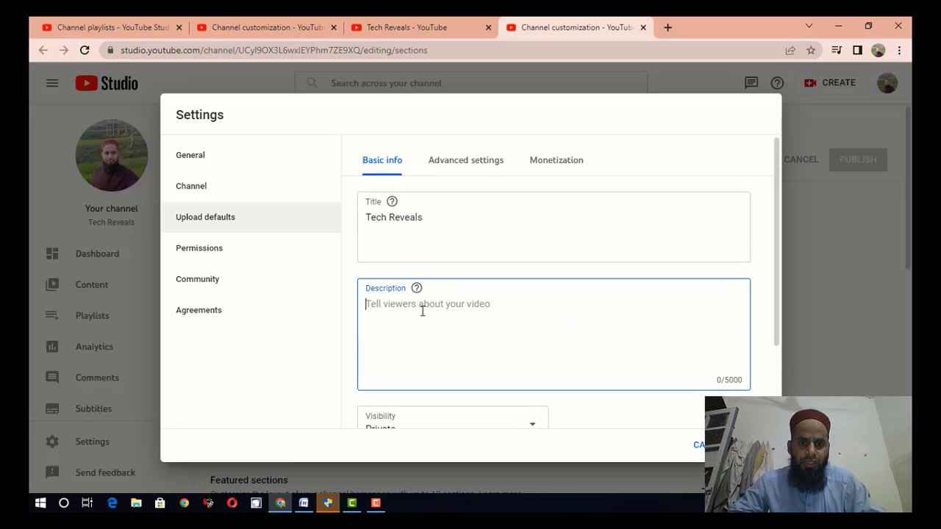
# - Open the Youtube Tips and Tricks playlist from the channel playlists and select its page address
pyautogui.click(303, 506)
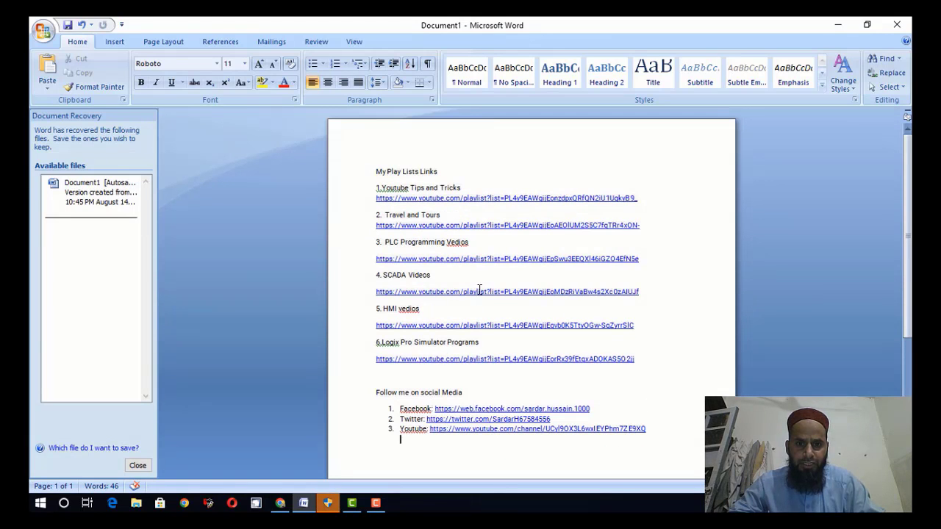
pyautogui.click(838, 25)
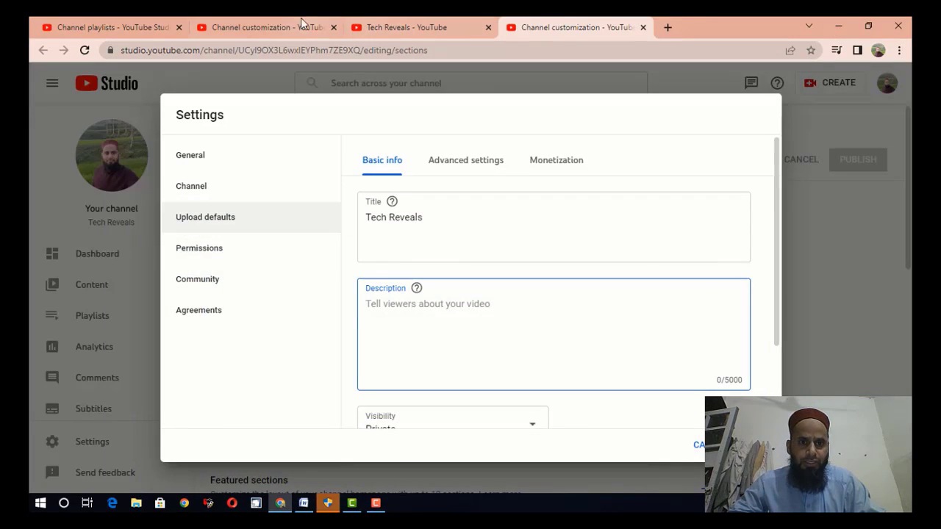
pyautogui.click(264, 24)
pyautogui.click(109, 27)
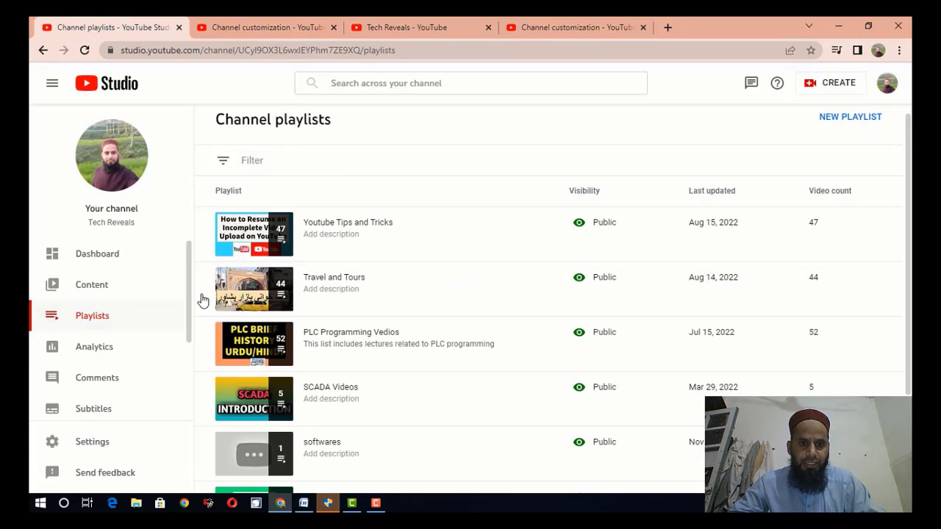
pyautogui.click(316, 235)
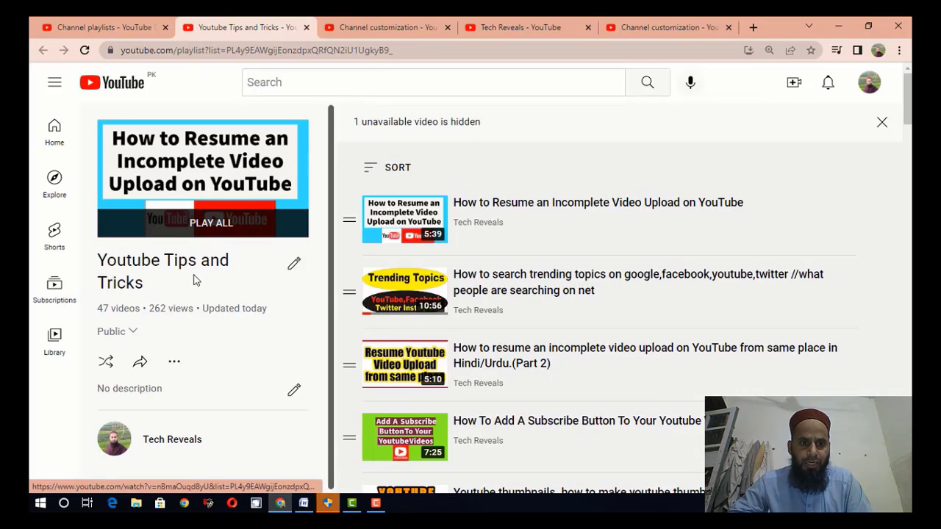
pyautogui.click(397, 50)
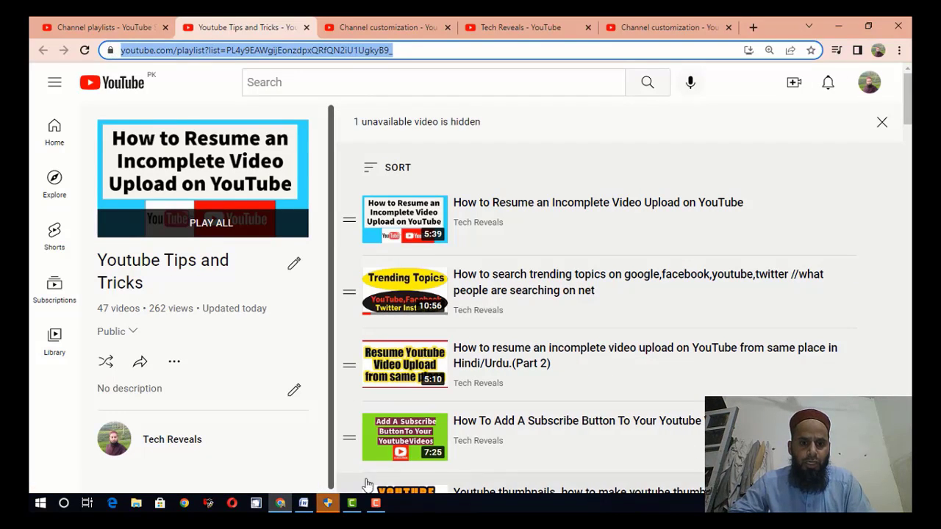
# - Switch to the Microsoft Word document and copy all its text, from "My Play Lists Links" through the social media links
pyautogui.click(304, 503)
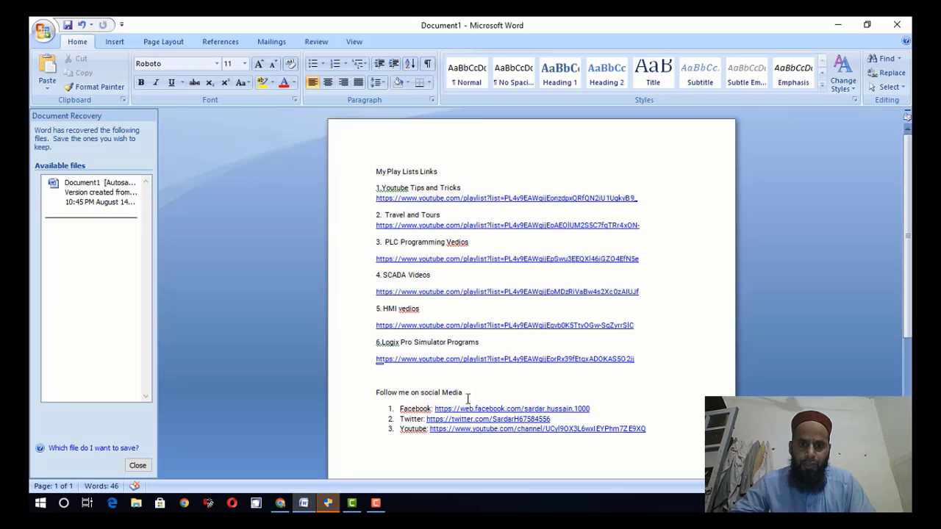
pyautogui.scroll(-1, 472, 408)
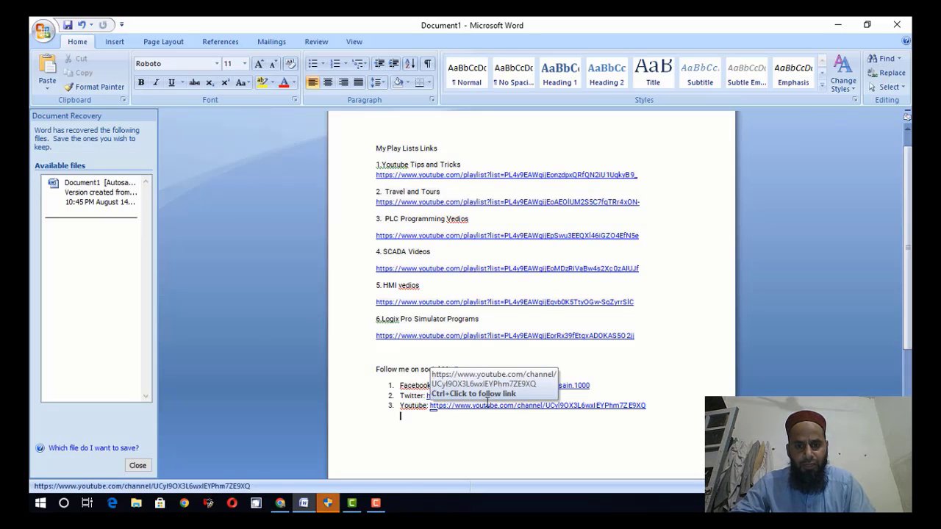
pyautogui.scroll(1, 531, 386)
pyautogui.scroll(-1, 558, 419)
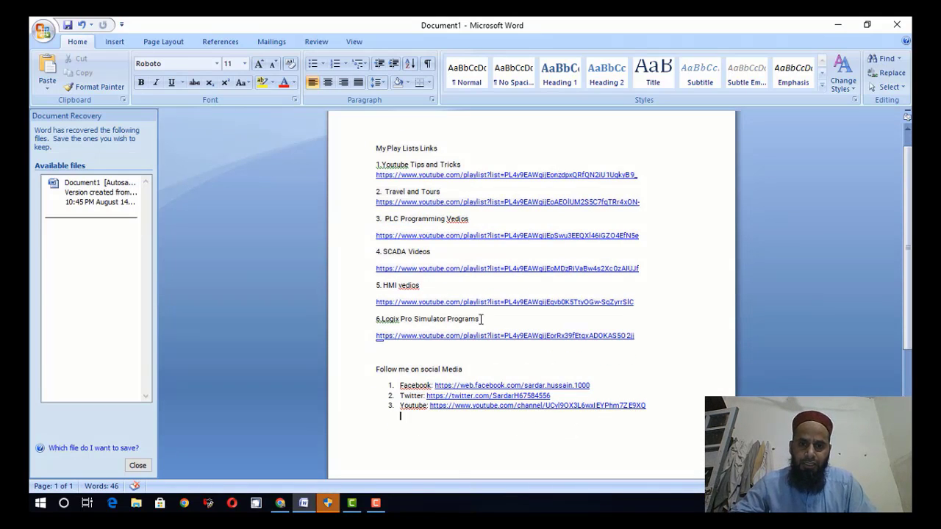
pyautogui.moveTo(377, 148); pyautogui.dragTo(601, 426)
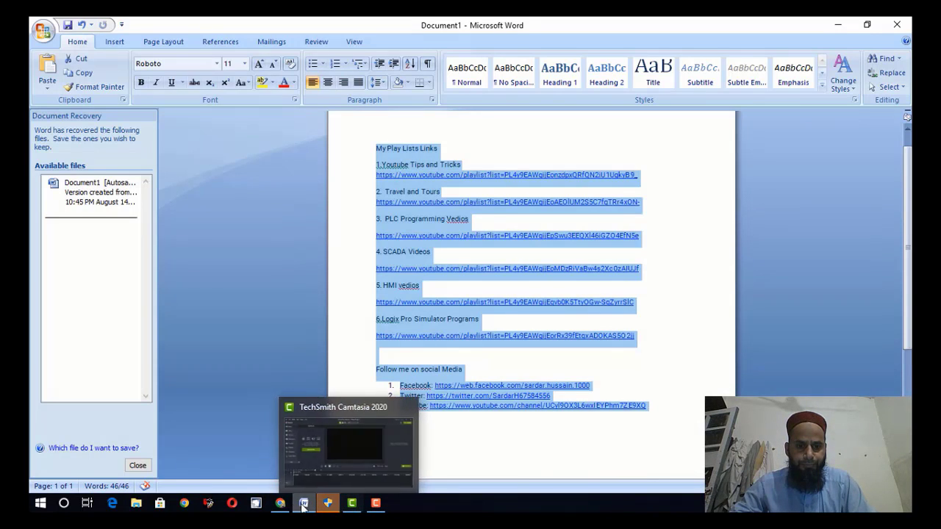
# - Switch back to Chrome and paste the copied playlist and social media links into the empty default upload description
pyautogui.click(280, 504)
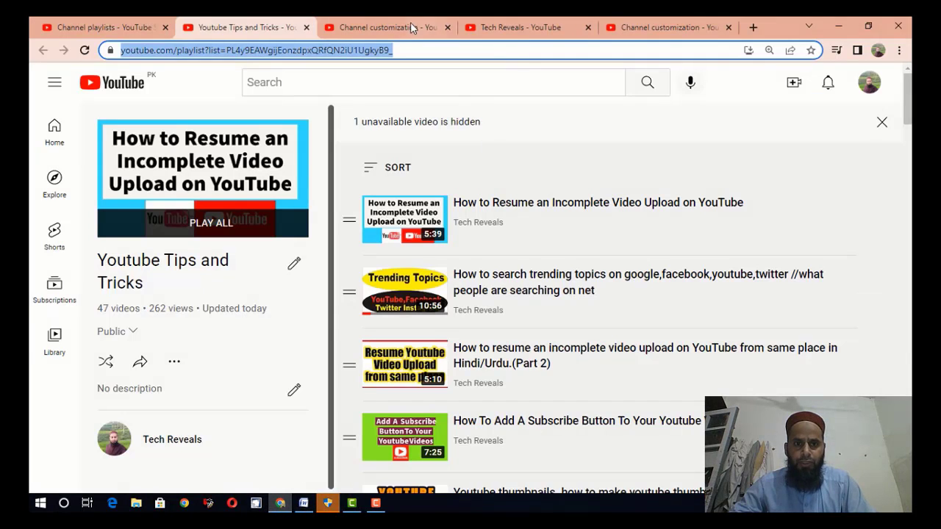
pyautogui.click(405, 27)
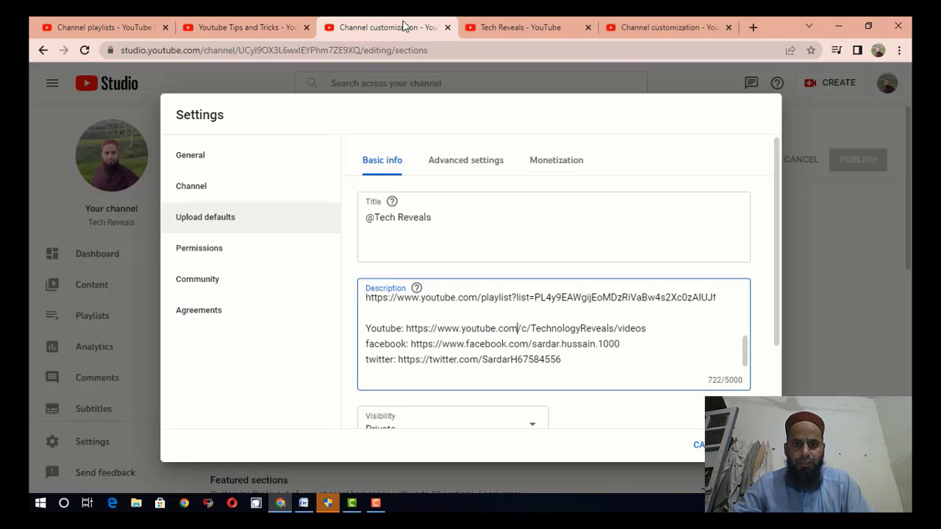
pyautogui.click(553, 27)
pyautogui.click(681, 27)
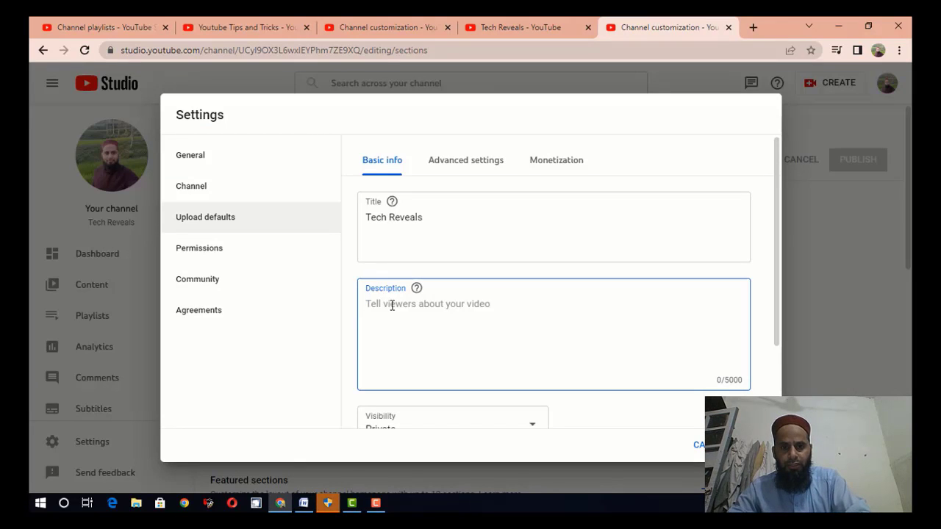
pyautogui.hotkey('ctrl', 'v')
pyautogui.scroll(5, 397, 307)
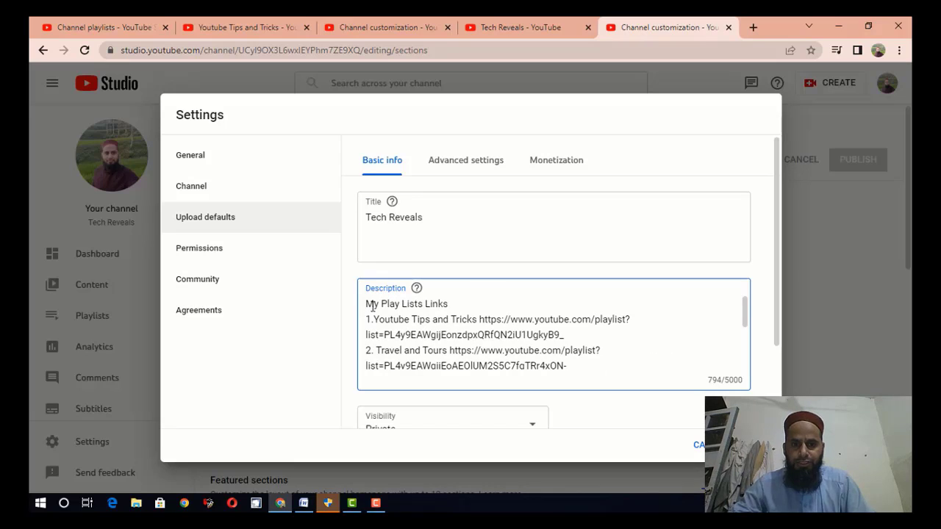
# - Add the opening line "Hi its tech reveals:" above the "My Play Lists Links" heading in the description
pyautogui.press('Return')
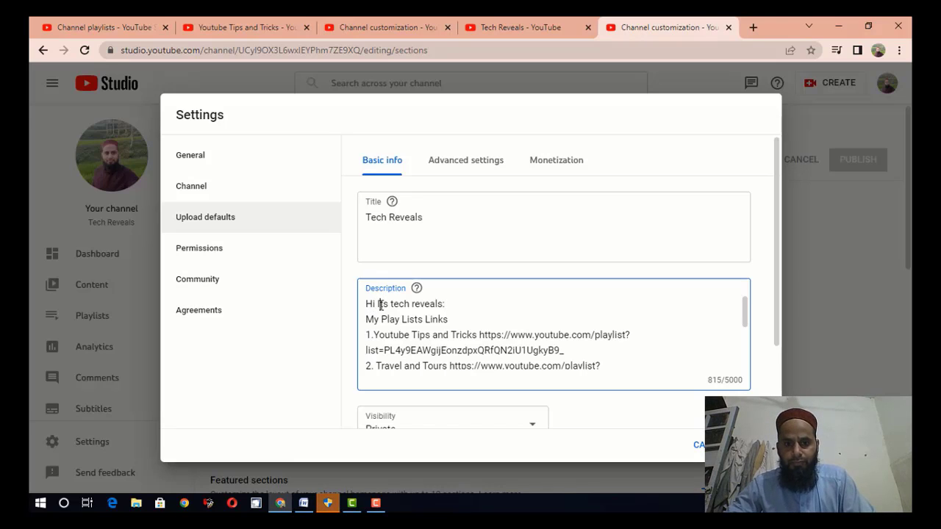
pyautogui.press('BackSpace')
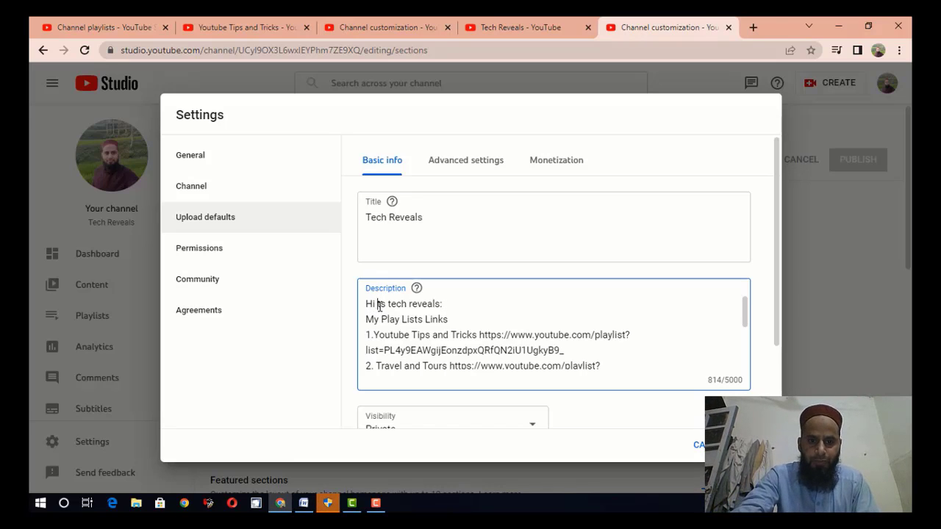
pyautogui.write('i')
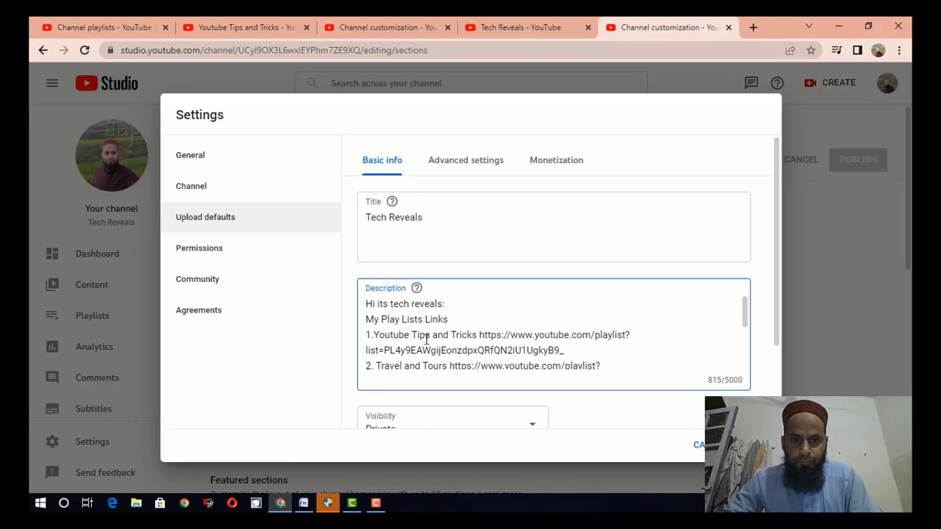
# - Insert a blank line between the greeting and the "My Play Lists Links" heading in the description
pyautogui.scroll(-1, 431, 331)
pyautogui.scroll(1, 435, 326)
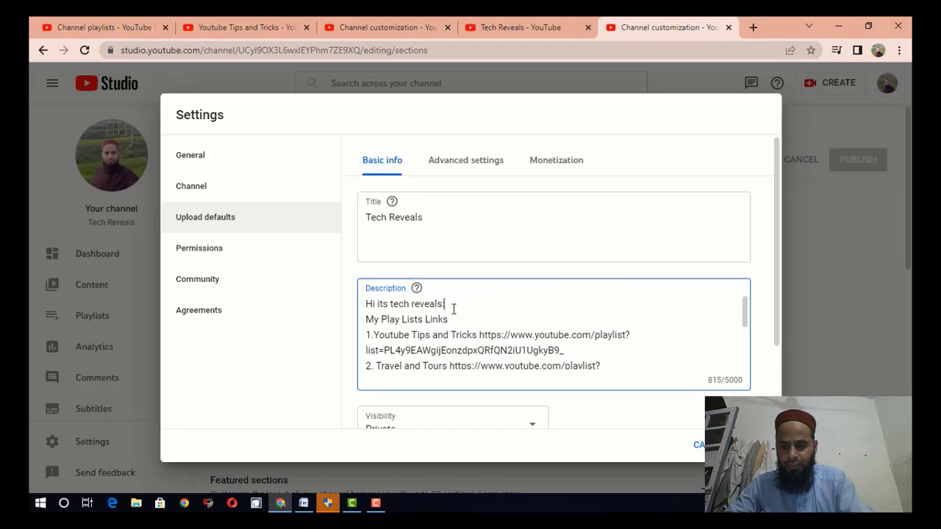
pyautogui.press('Return')
pyautogui.scroll(-1, 442, 329)
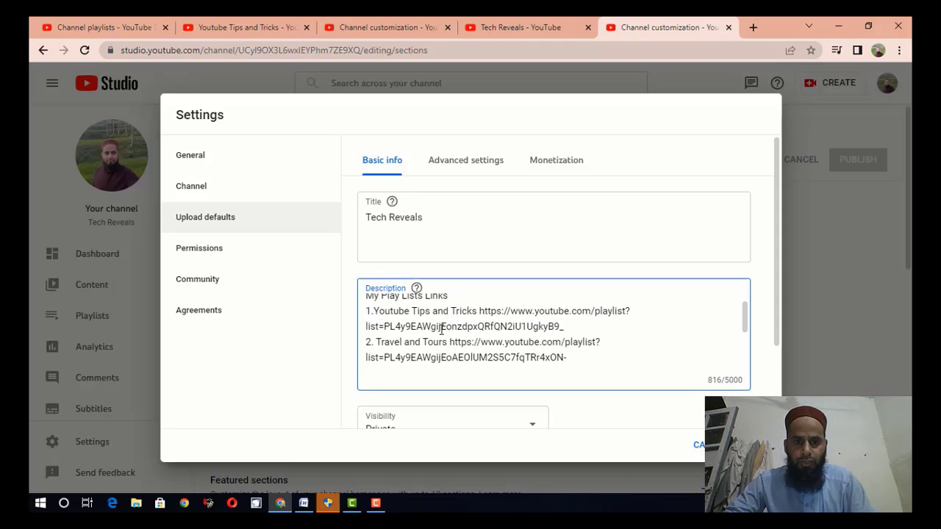
pyautogui.scroll(1, 442, 329)
pyautogui.scroll(-3, 441, 331)
pyautogui.scroll(3, 441, 332)
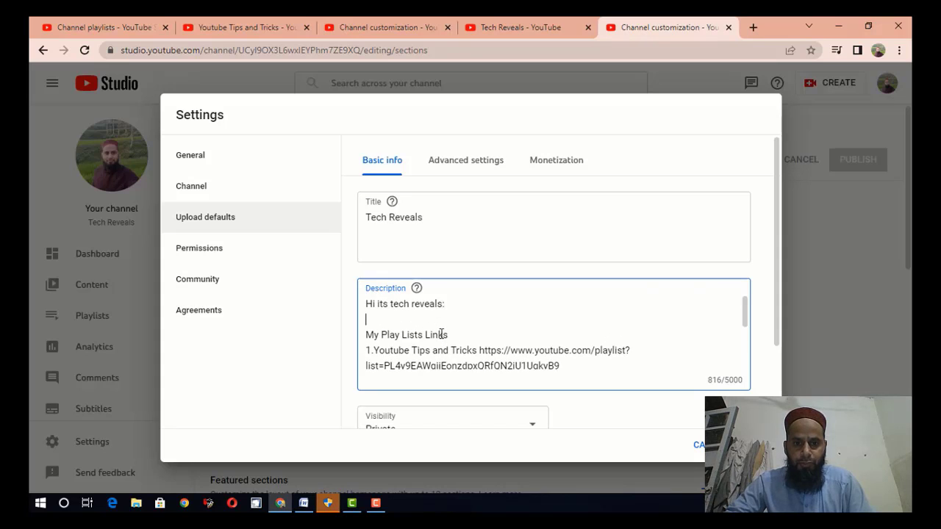
# - Check the complete default description, visibility and tags, and save the upload defaults
pyautogui.scroll(-6, 442, 335)
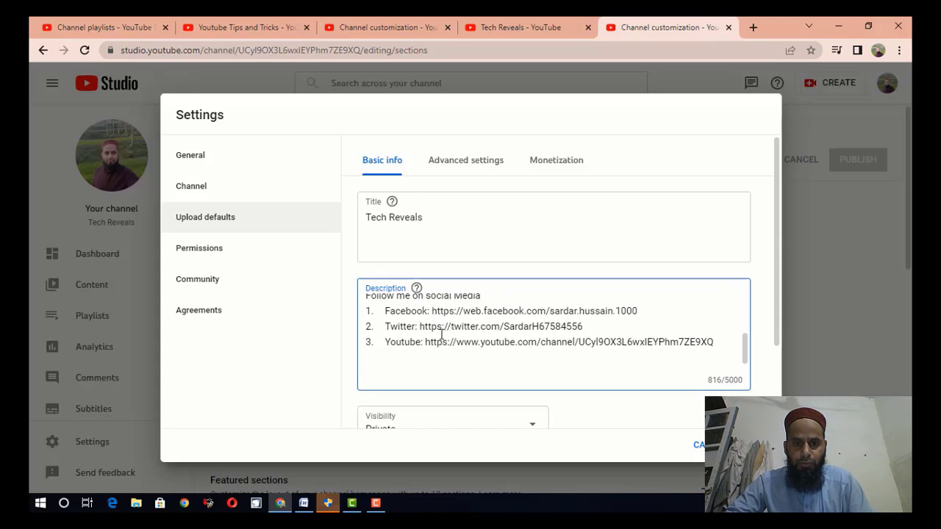
pyautogui.scroll(4, 441, 333)
pyautogui.scroll(-3, 442, 334)
pyautogui.scroll(3, 441, 335)
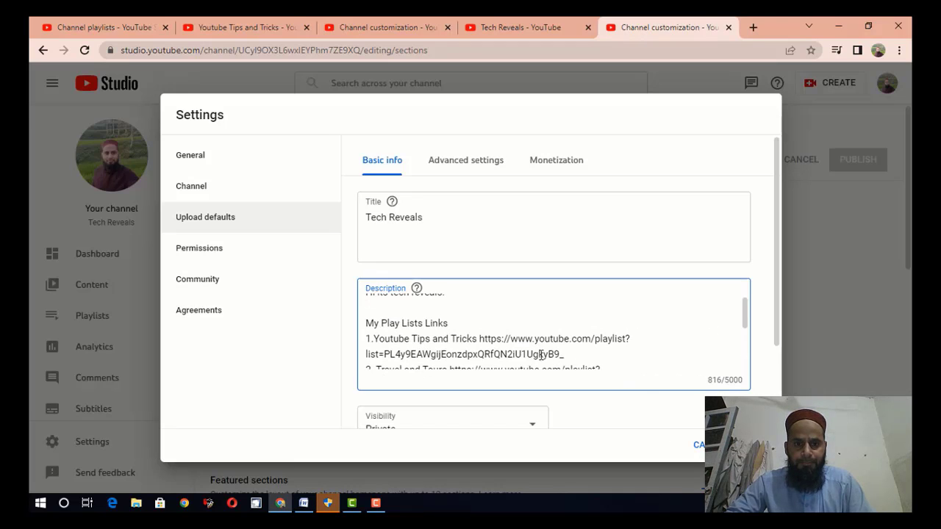
pyautogui.scroll(-2, 444, 323)
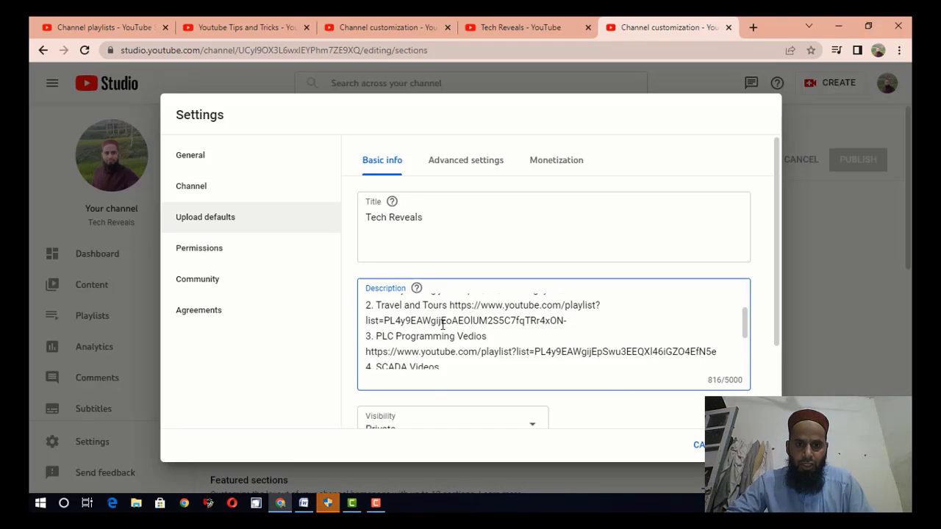
pyautogui.scroll(-3, 533, 382)
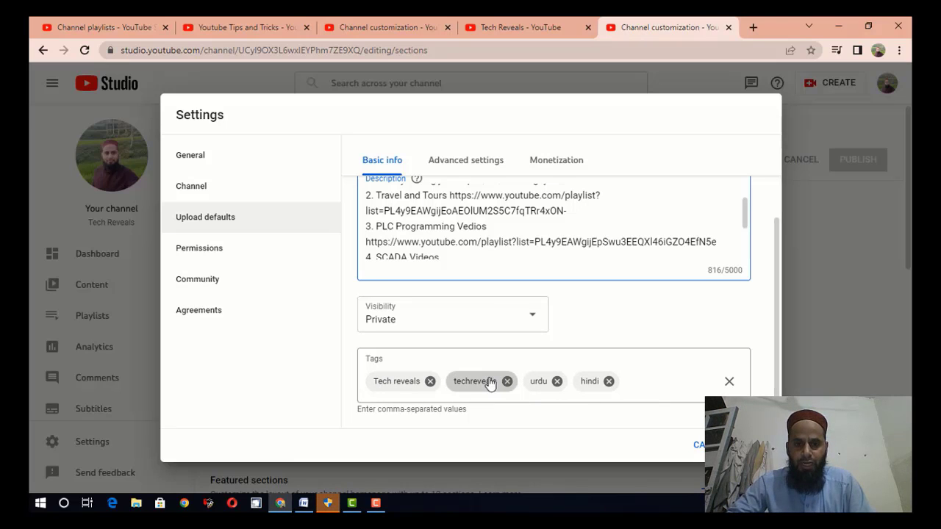
pyautogui.scroll(1, 430, 380)
pyautogui.scroll(-1, 432, 380)
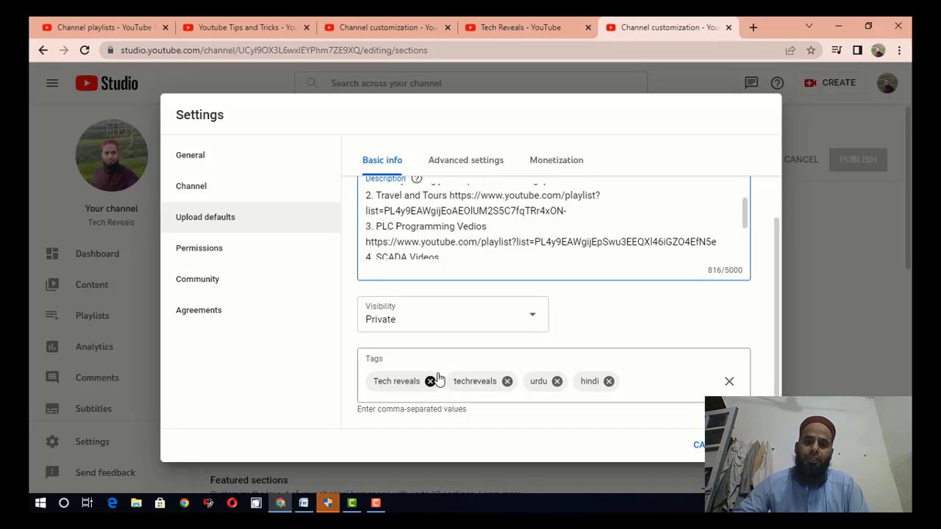
pyautogui.scroll(2, 500, 382)
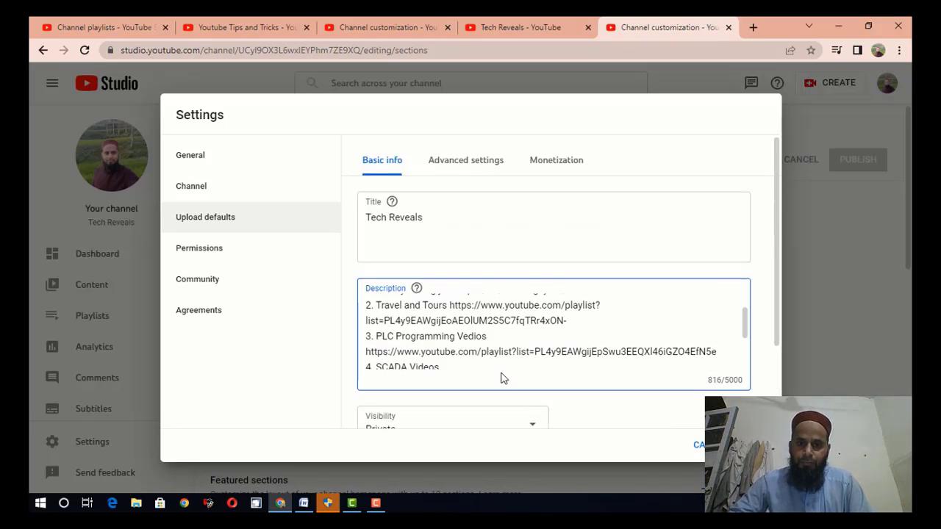
pyautogui.scroll(-3, 505, 379)
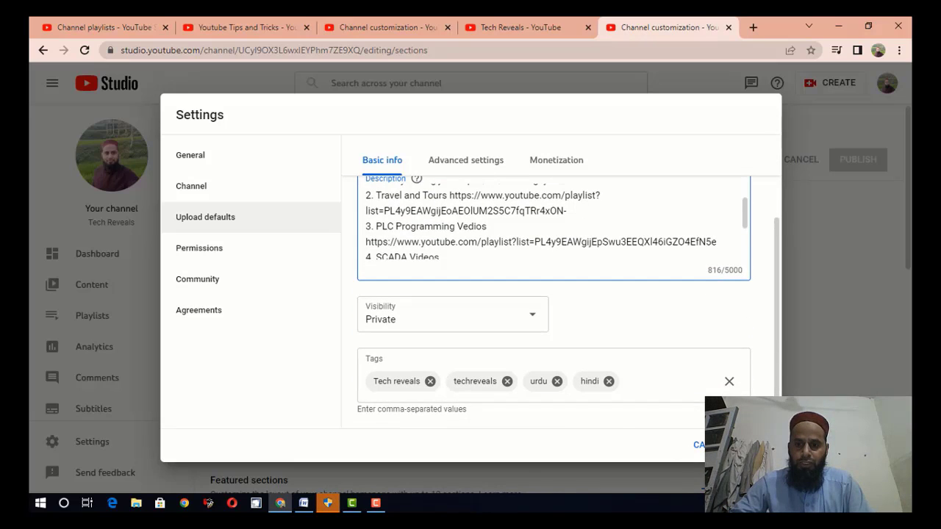
pyautogui.click(754, 445)
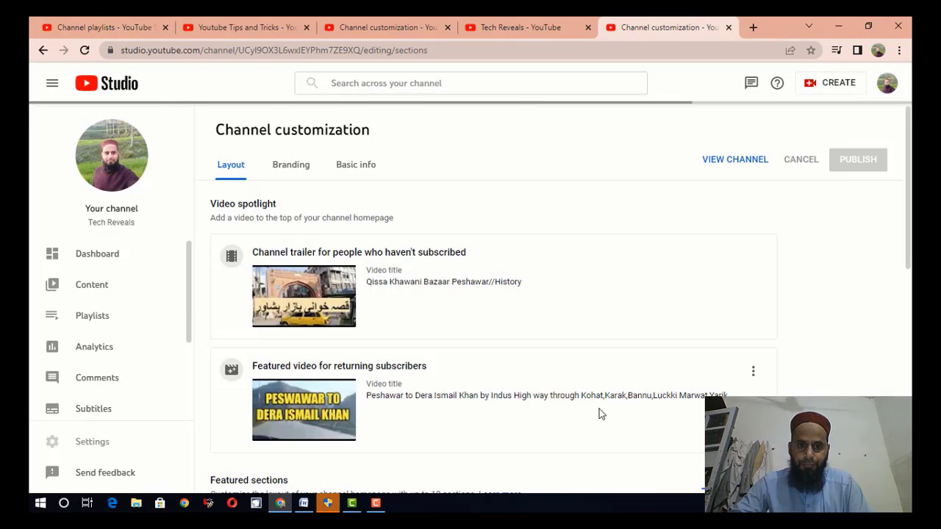
pyautogui.click(378, 503)
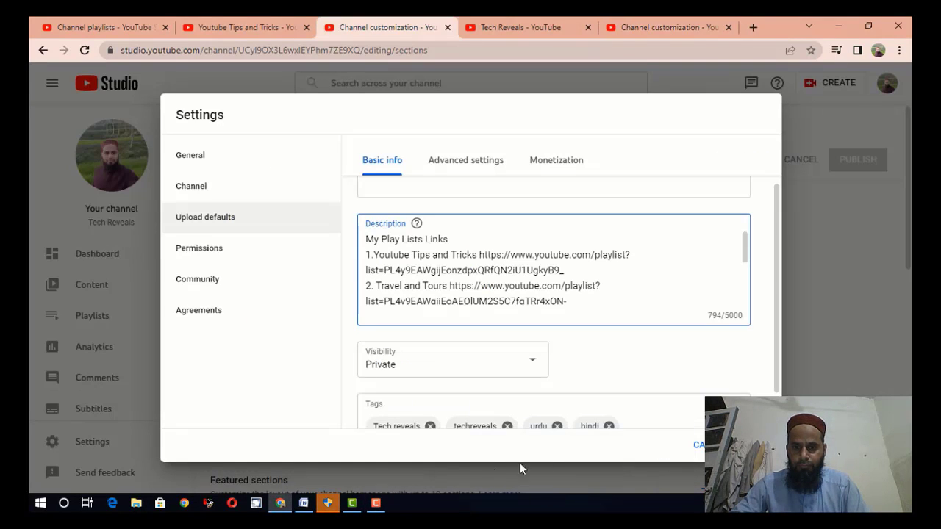
pyautogui.click(376, 503)
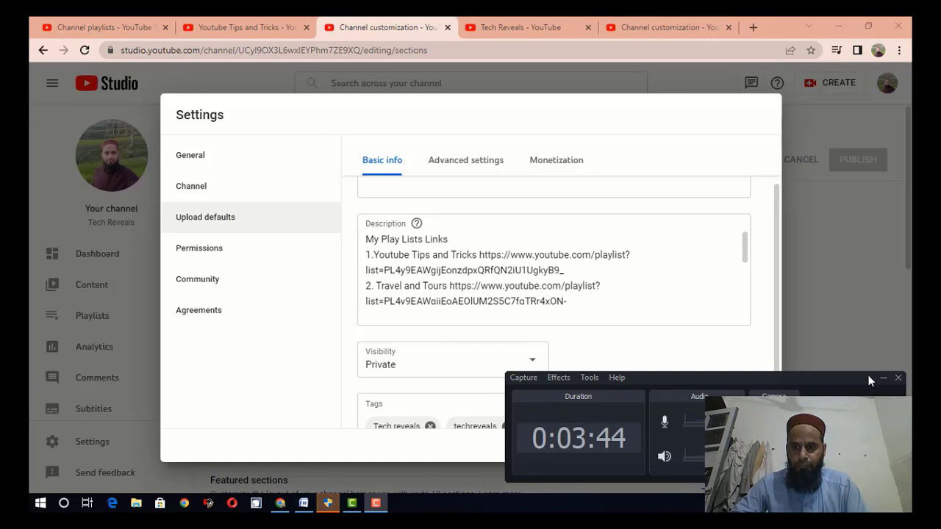
pyautogui.click(881, 380)
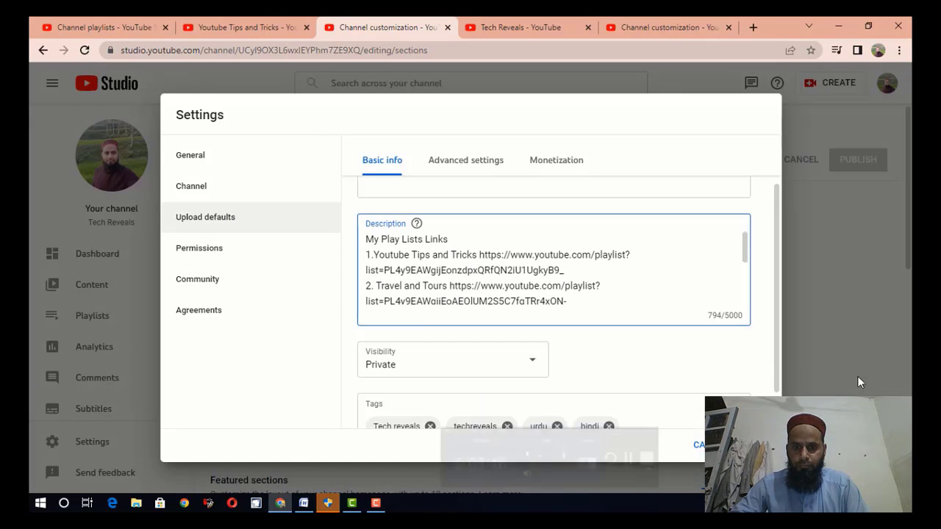
# - Review the upload defaults' description, tags and visibility options, keep Private selected, and close the settings
pyautogui.scroll(2, 350, 290)
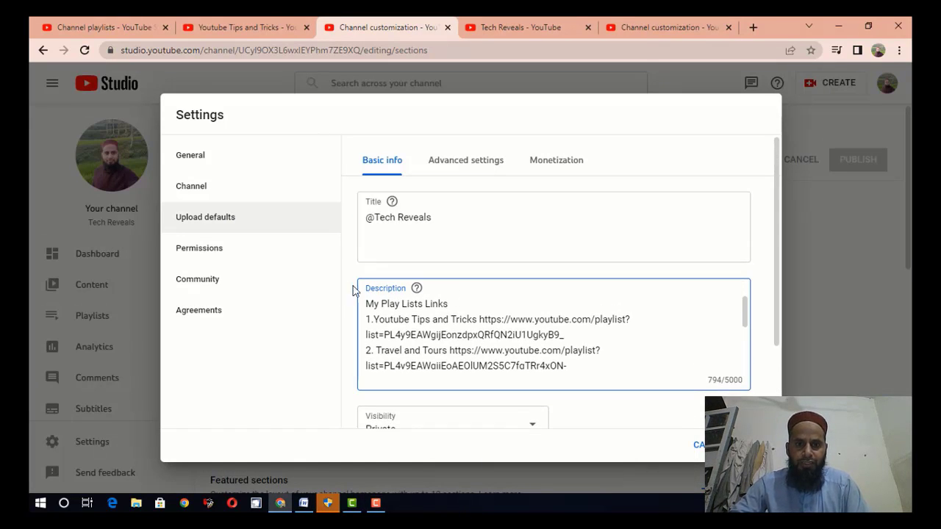
pyautogui.scroll(-4, 449, 321)
pyautogui.scroll(5, 453, 320)
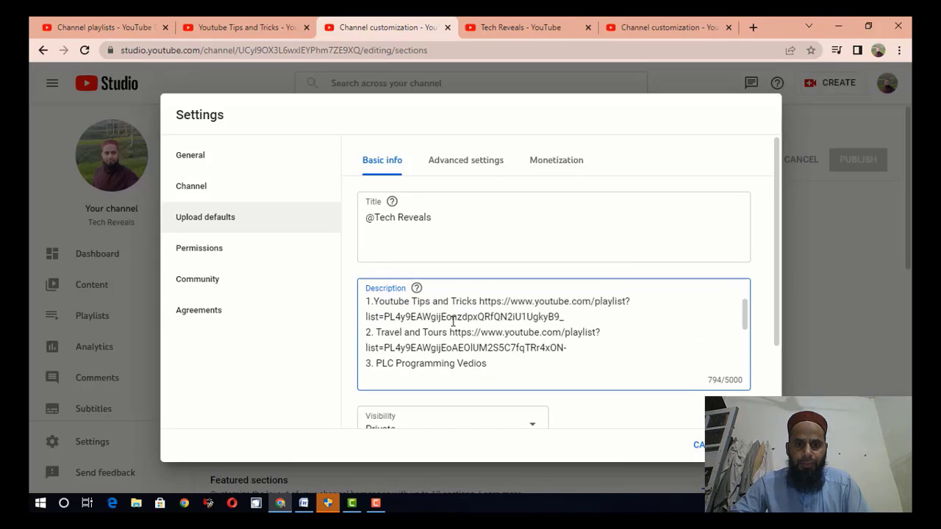
pyautogui.scroll(-10, 453, 320)
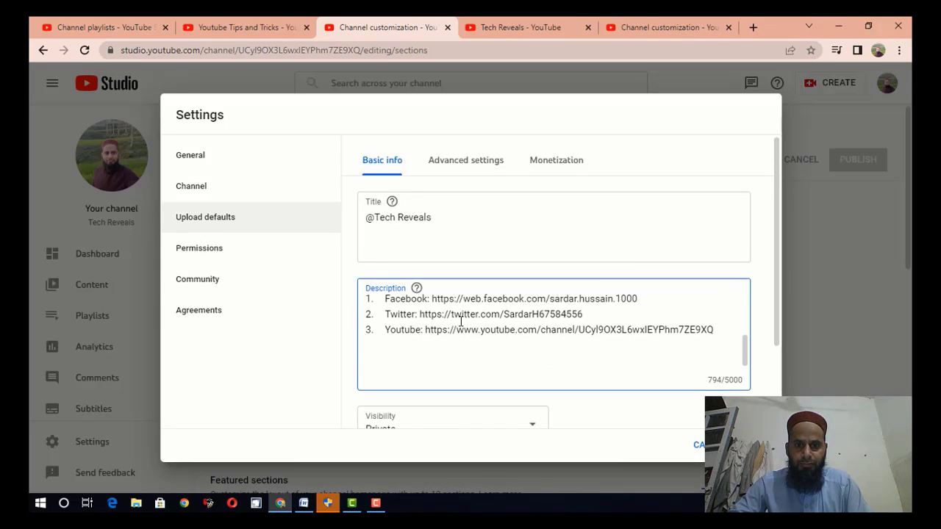
pyautogui.scroll(-1, 454, 360)
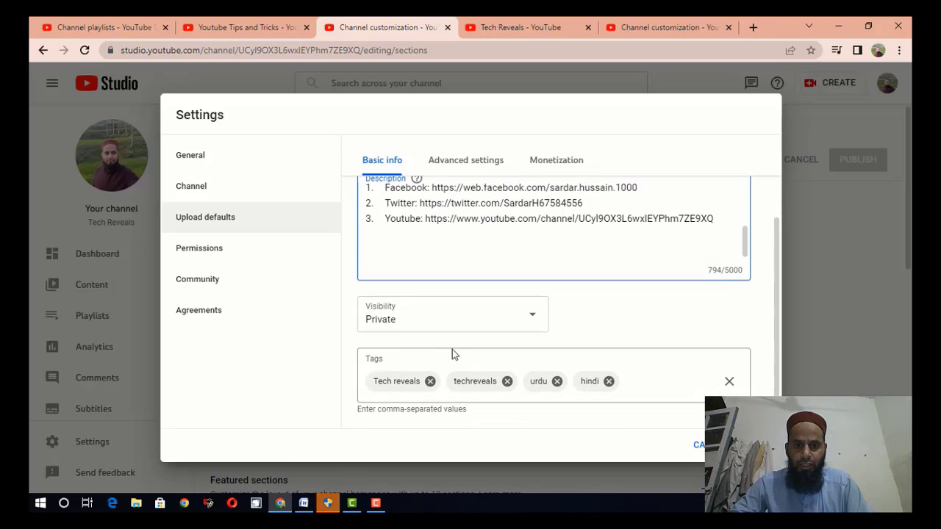
pyautogui.click(536, 319)
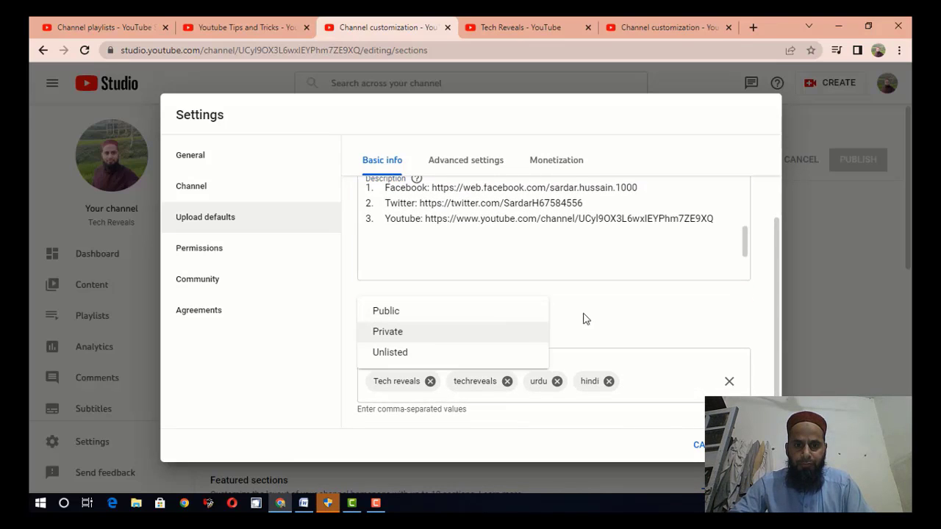
pyautogui.click(431, 330)
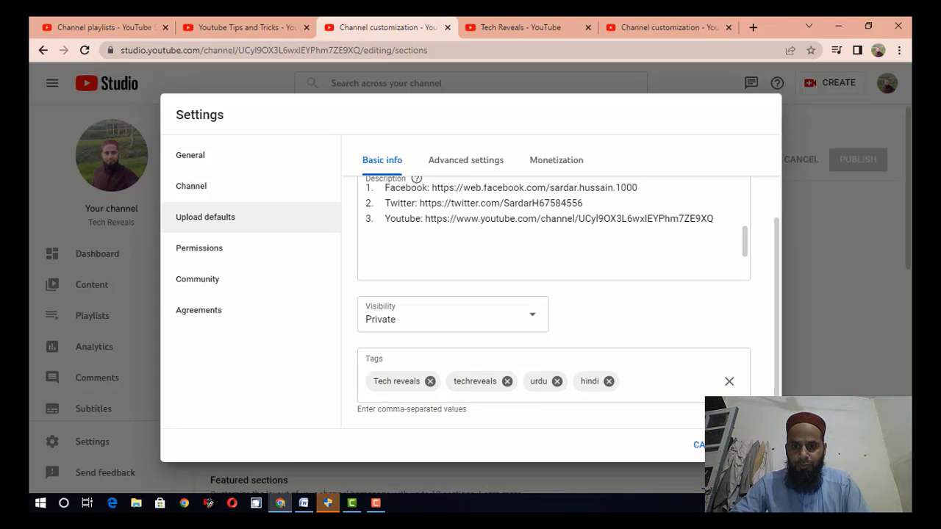
pyautogui.click(700, 445)
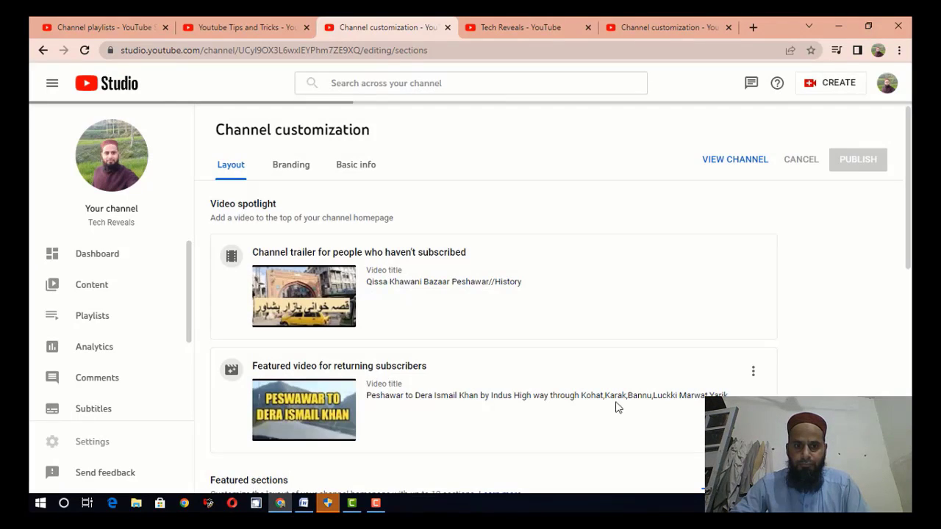
# - Start a new video upload from the Tech Reveals channel page
pyautogui.click(375, 503)
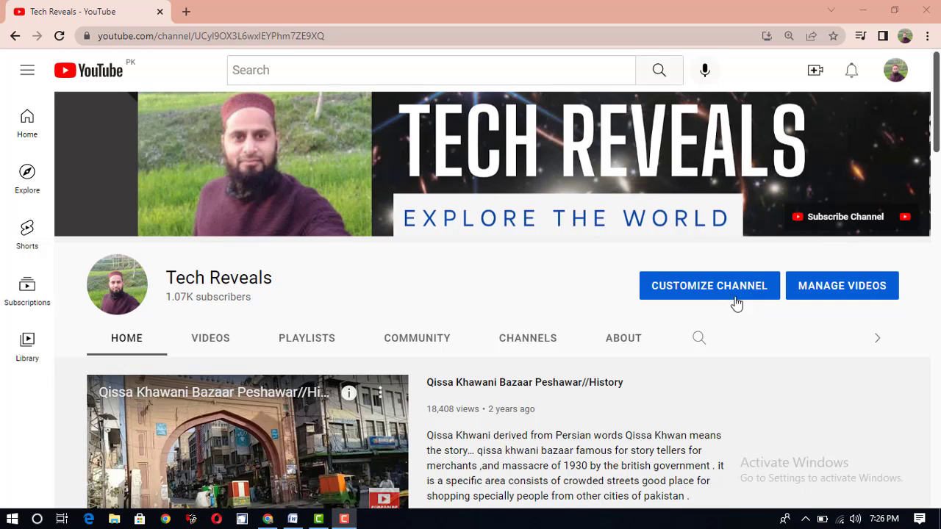
pyautogui.click(816, 73)
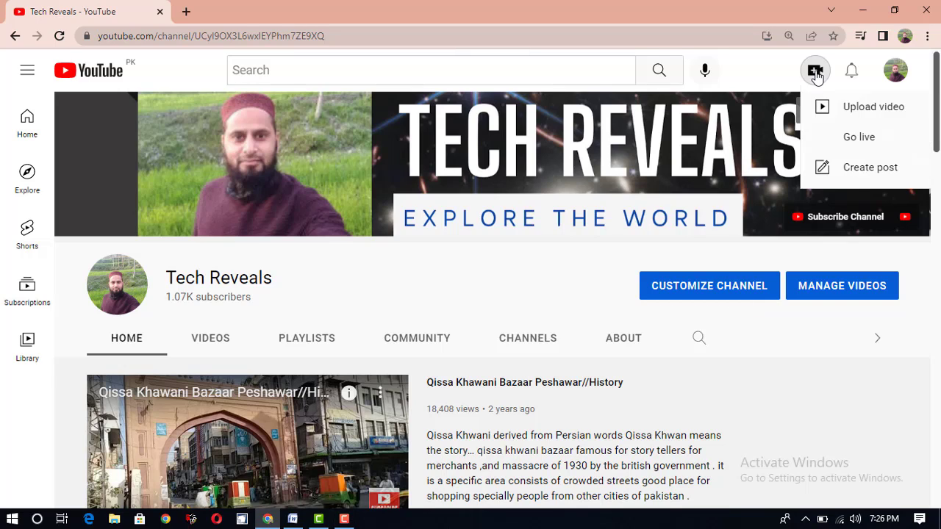
pyautogui.click(861, 109)
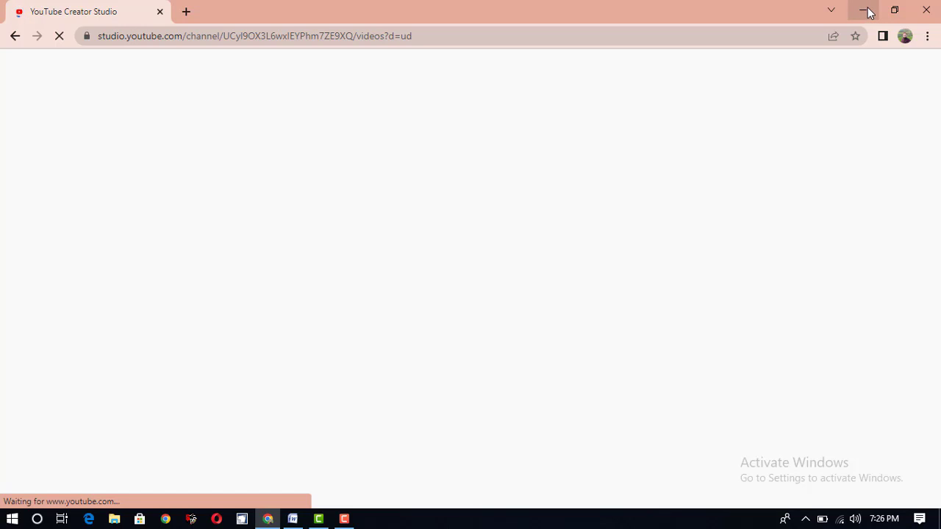
pyautogui.click(806, 522)
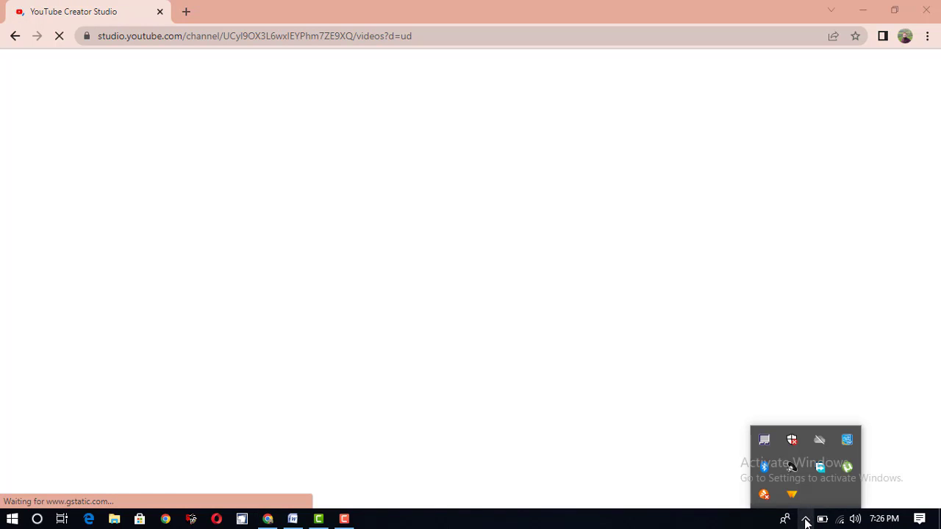
pyautogui.click(671, 528)
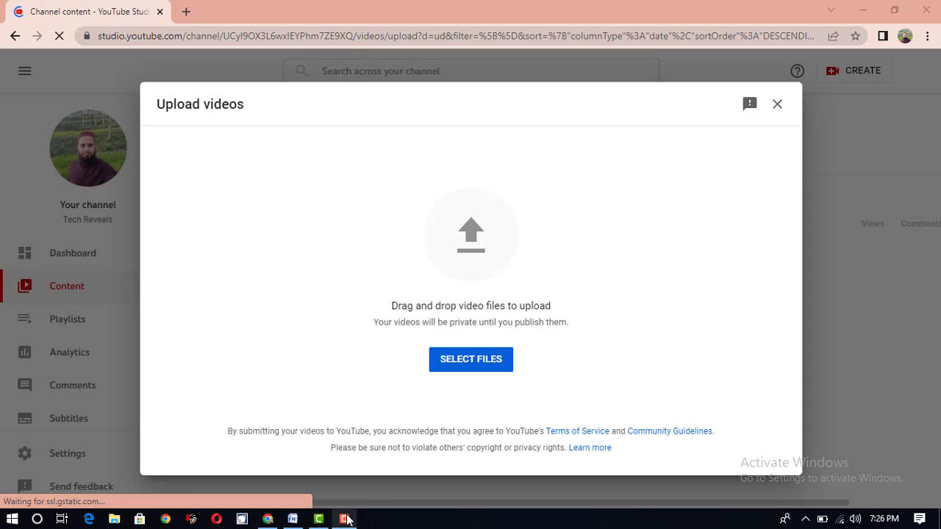
# - Add the video file "Untitled Project description.mp4" from the desktop to the upload
pyautogui.click(862, 11)
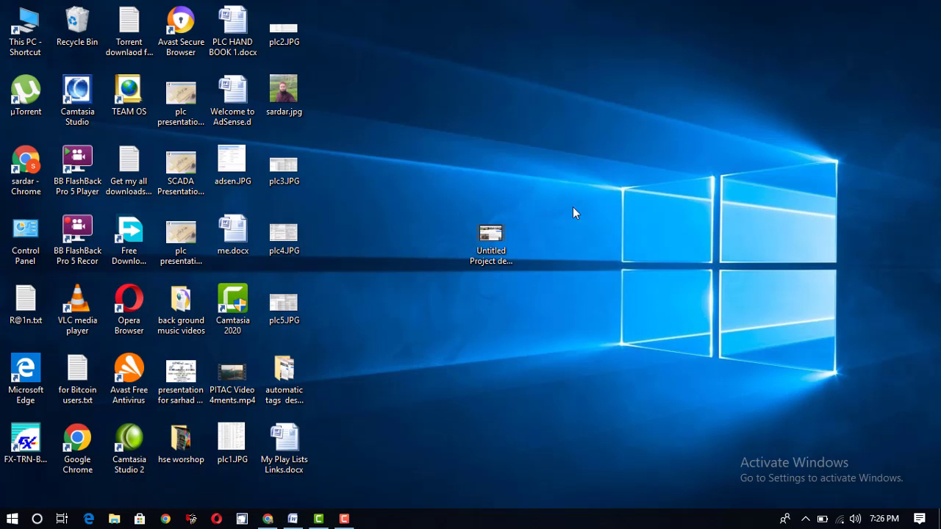
pyautogui.moveTo(481, 255)
pyautogui.mouseDown()
pyautogui.moveTo(344, 518)
pyautogui.moveTo(502, 489)
pyautogui.moveTo(309, 523)
pyautogui.moveTo(267, 519)
pyautogui.moveTo(463, 307)
pyautogui.moveTo(460, 352)
pyautogui.moveTo(479, 272)
pyautogui.mouseUp()
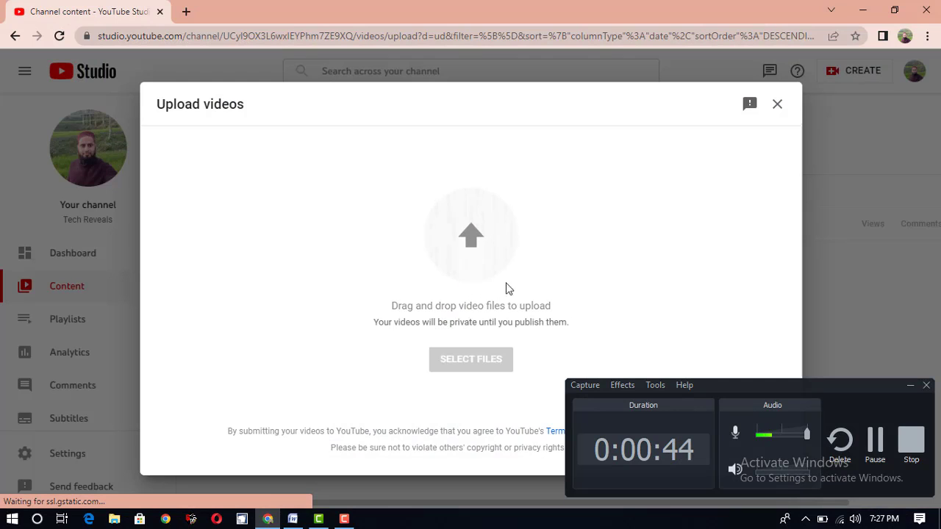
pyautogui.click(910, 385)
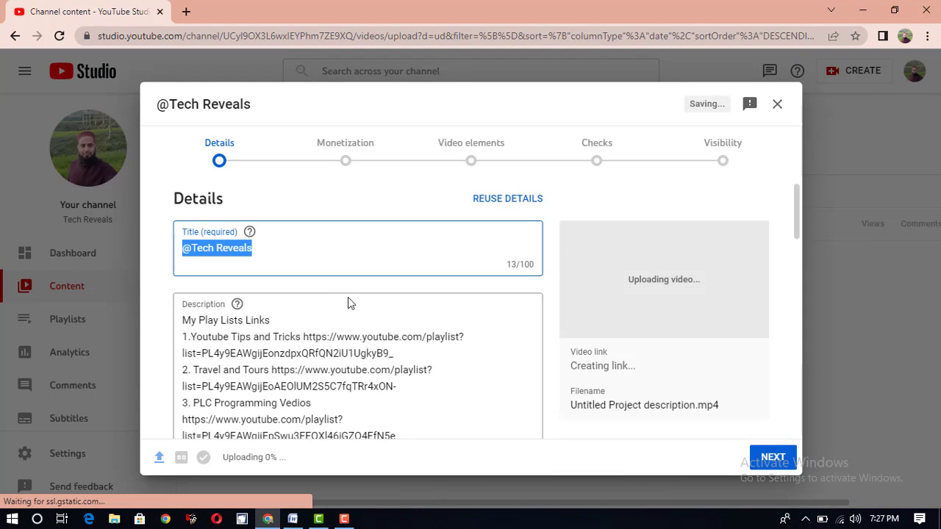
# - Replace the prefilled video title with "project2"
pyautogui.click(259, 248)
pyautogui.moveTo(184, 286); pyautogui.dragTo(178, 248)
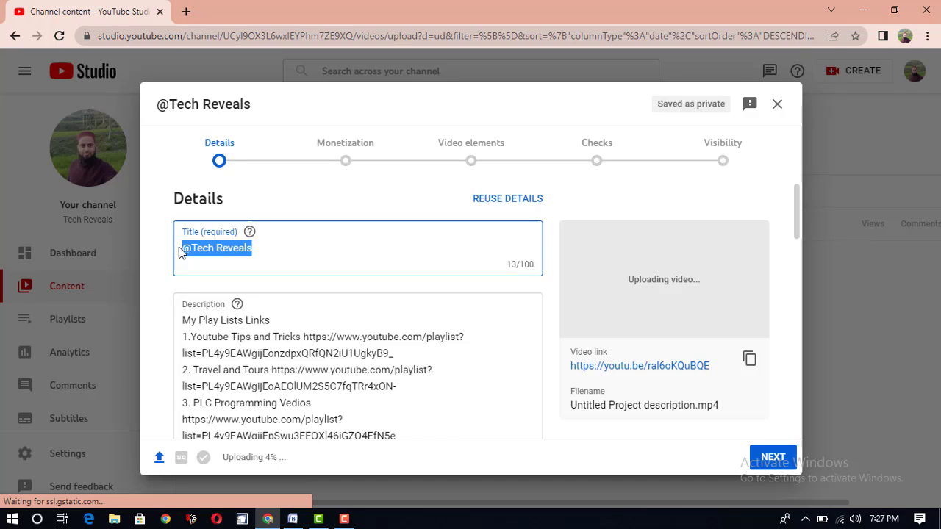
pyautogui.write('project2')
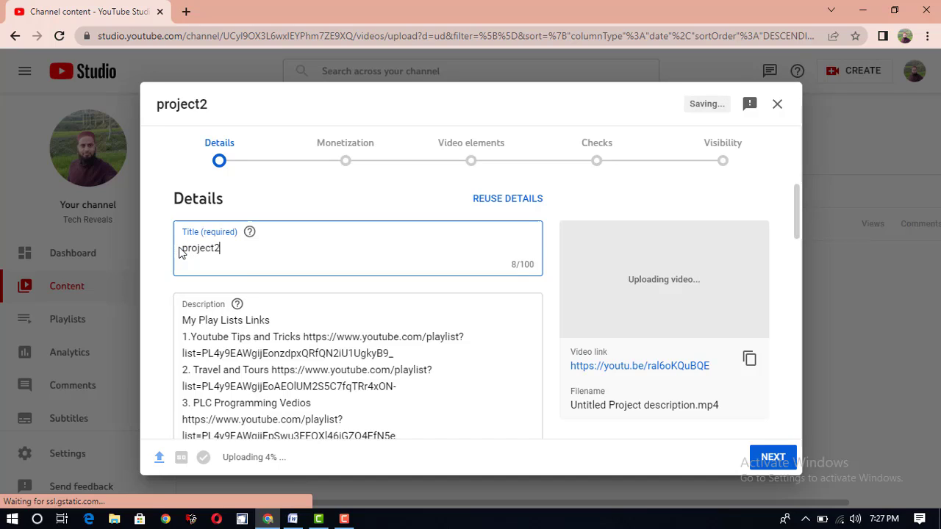
# - Examine the video's prefilled description links and its thumbnail, playlist and audience settings
pyautogui.scroll(-6, 360, 338)
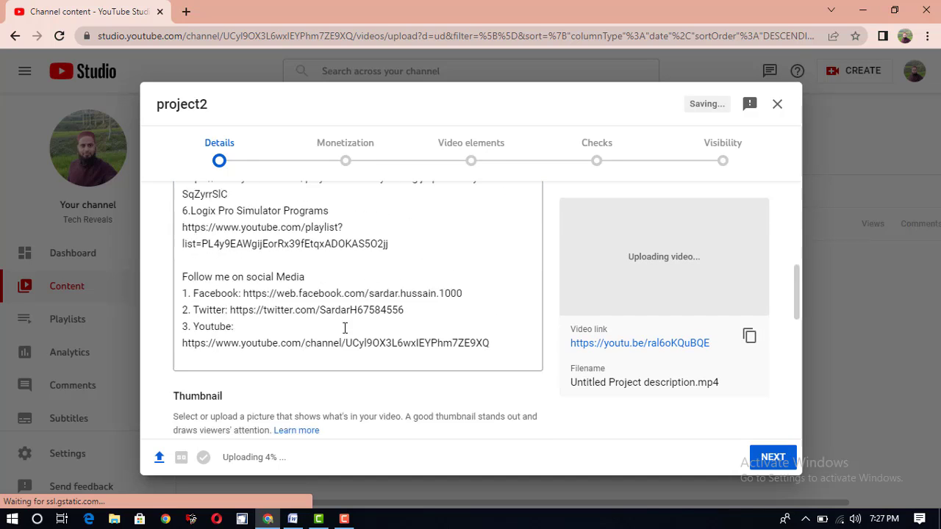
pyautogui.scroll(8, 287, 284)
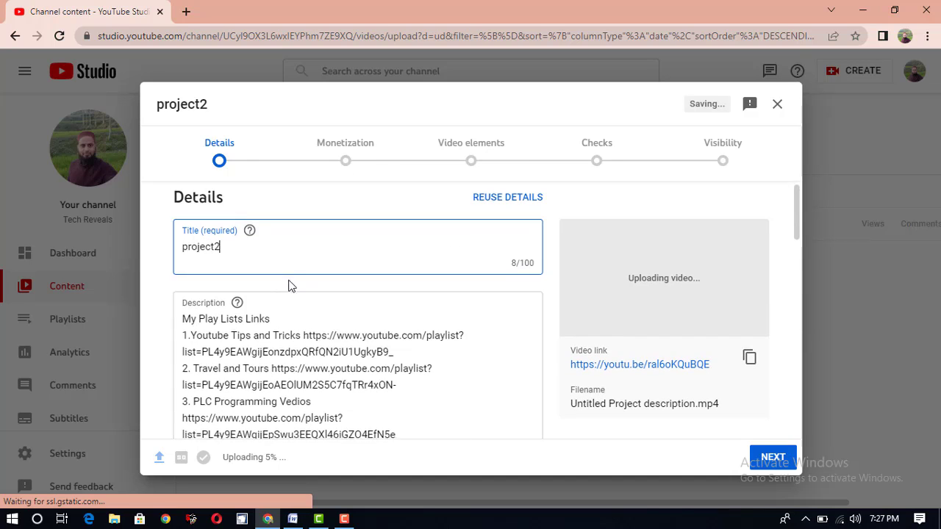
pyautogui.scroll(-1, 289, 283)
pyautogui.scroll(-5, 317, 309)
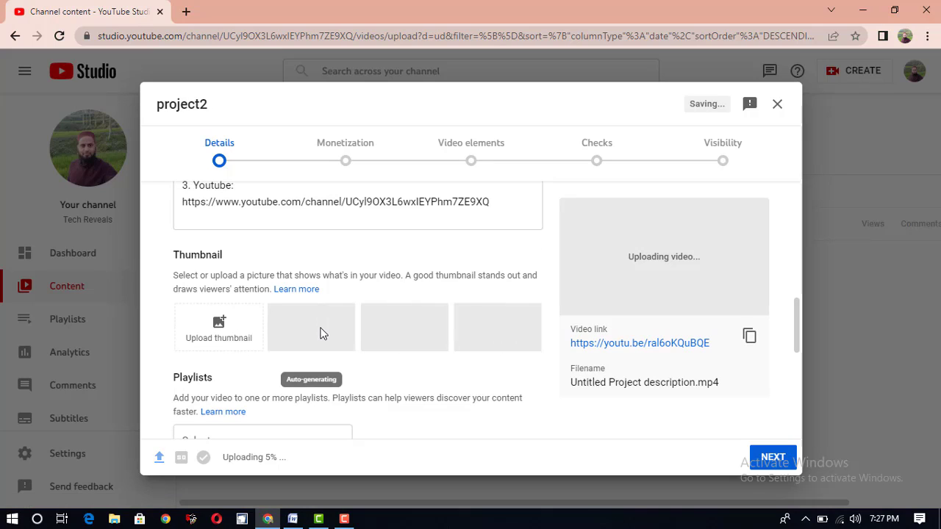
pyautogui.scroll(-1, 324, 353)
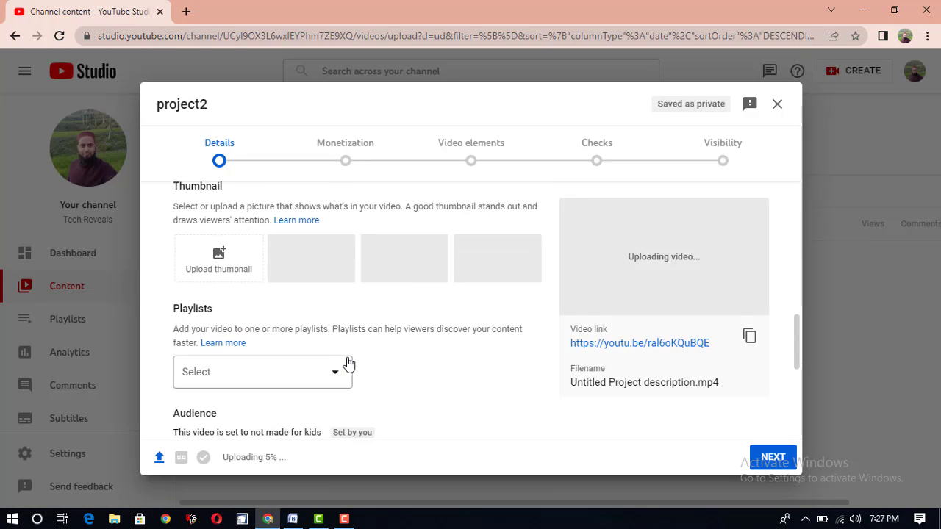
pyautogui.scroll(-3, 382, 389)
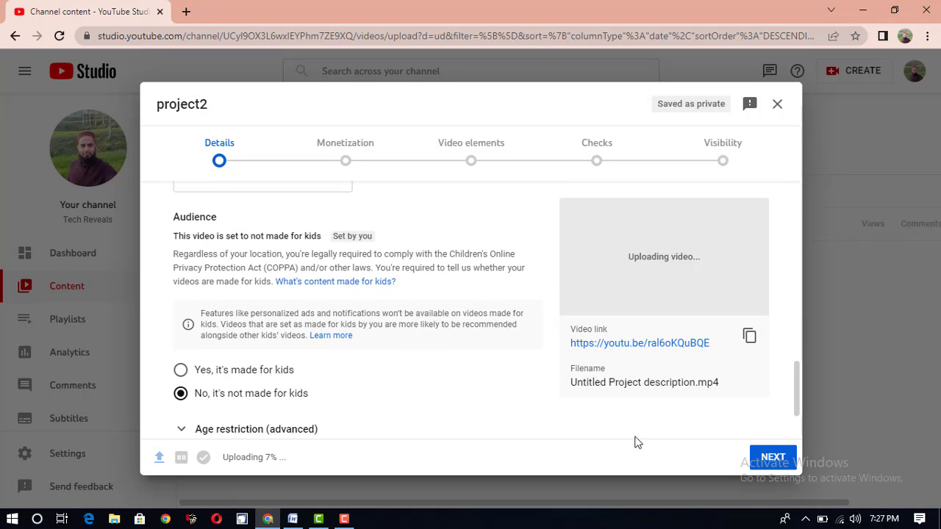
# - Continue from the video details to Monetization and try to proceed without choosing a monetization setting
pyautogui.click(776, 460)
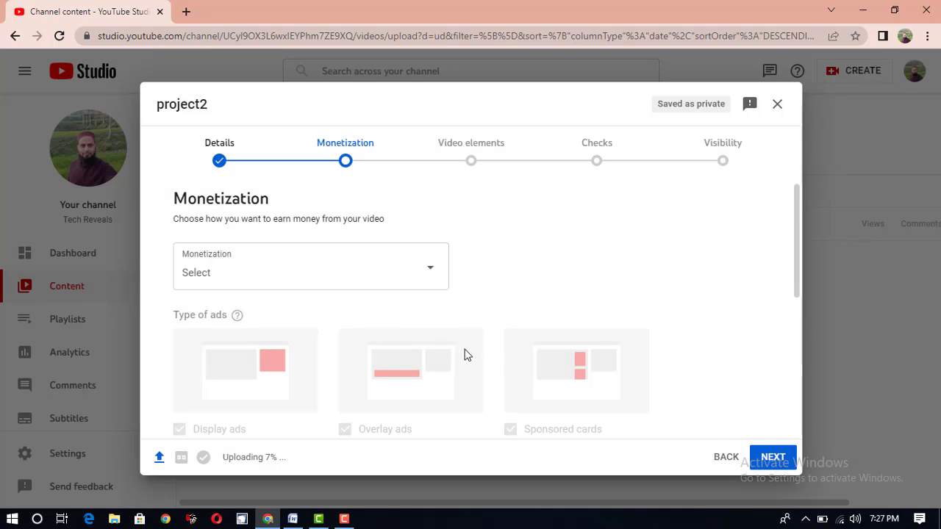
pyautogui.scroll(-1, 464, 353)
pyautogui.click(771, 458)
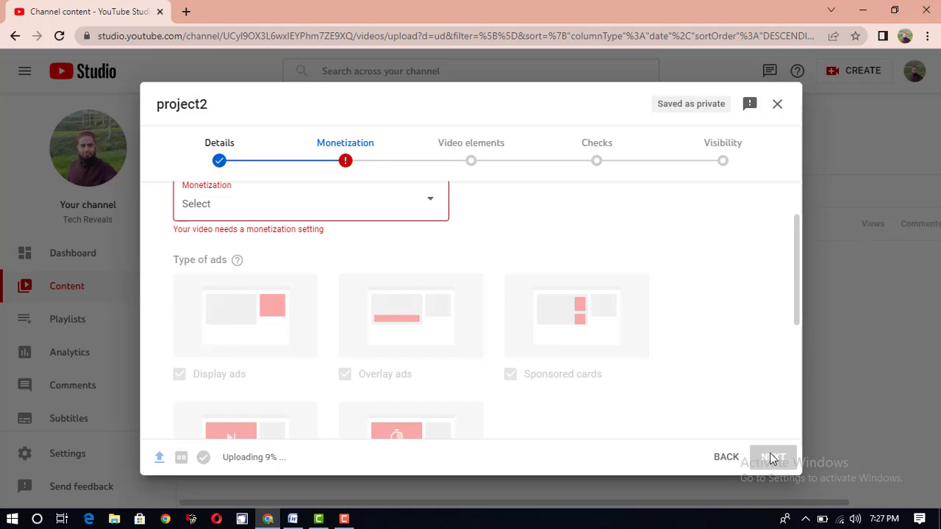
# - Set the video's monetization to Off
pyautogui.scroll(1, 553, 403)
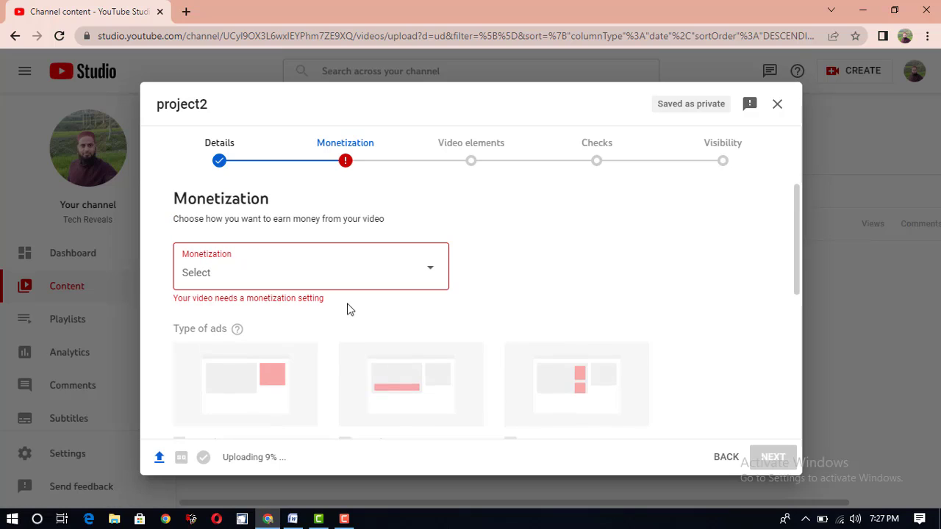
pyautogui.click(431, 272)
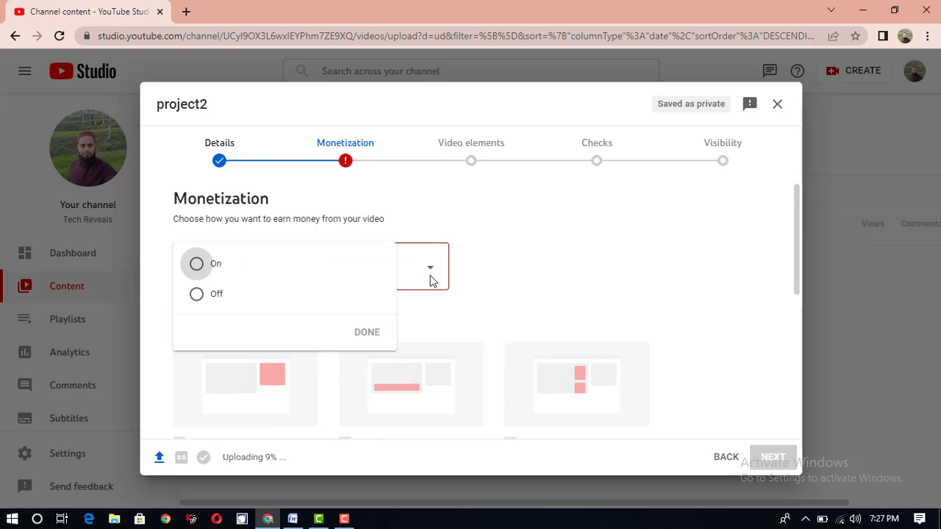
pyautogui.click(196, 295)
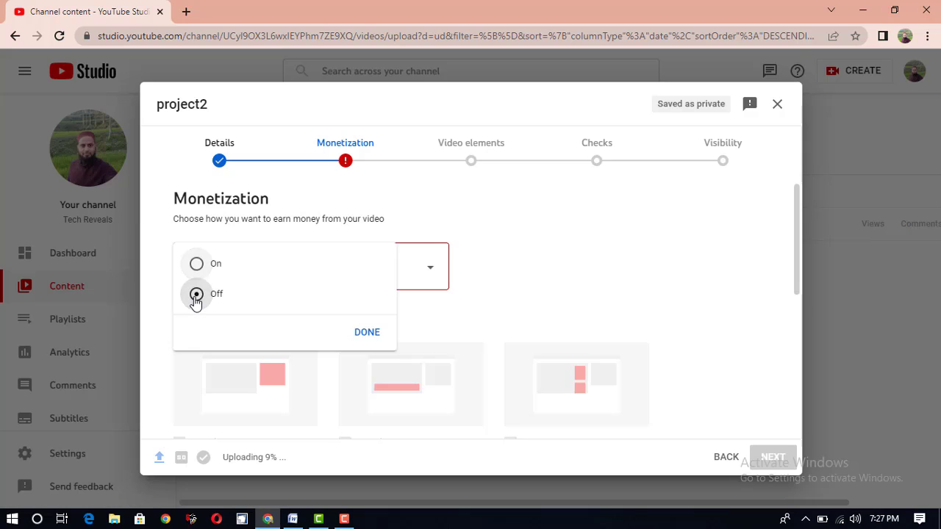
pyautogui.click(363, 334)
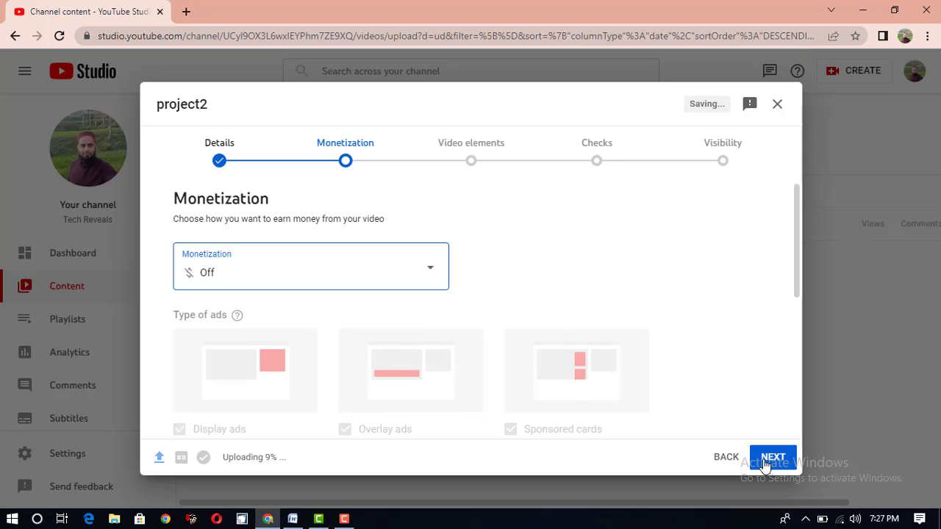
# - Continue through the remaining upload stages to Visibility, then save the video as Private and close the processing notice
pyautogui.click(766, 461)
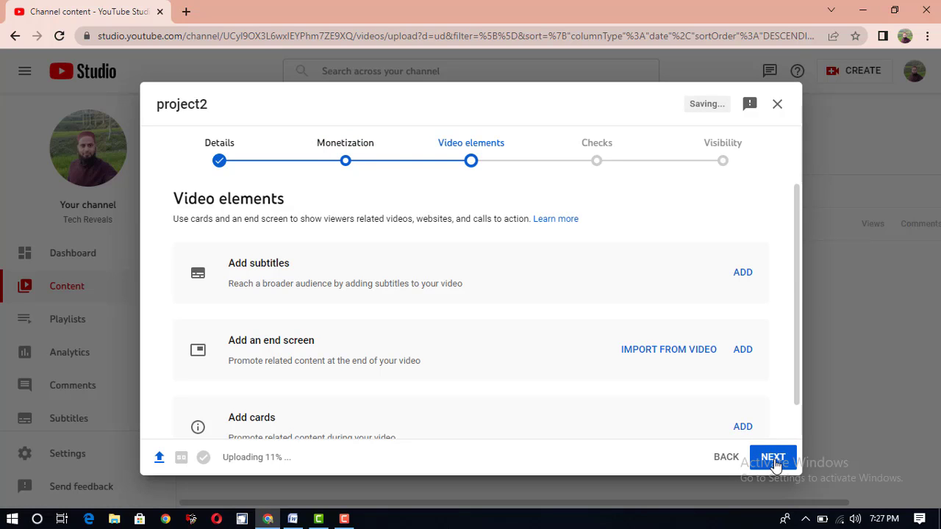
pyautogui.click(774, 460)
pyautogui.click(773, 460)
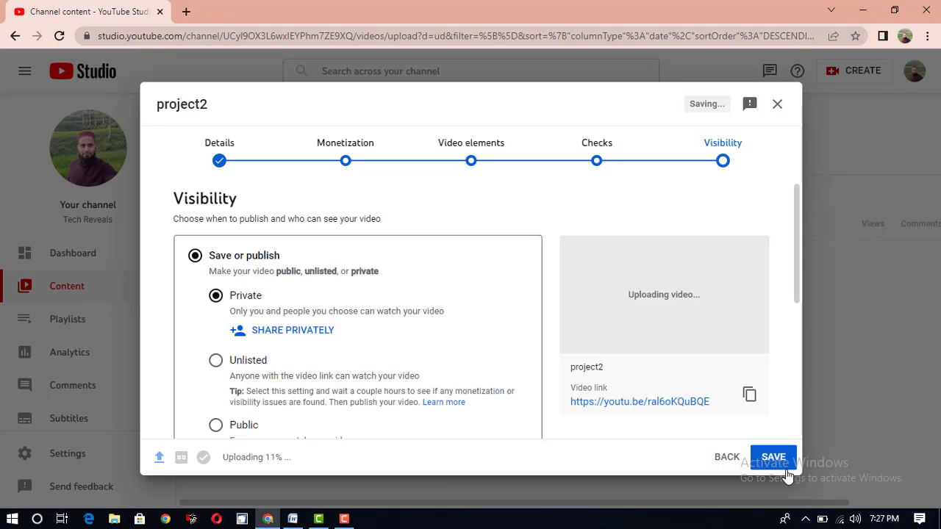
pyautogui.click(776, 465)
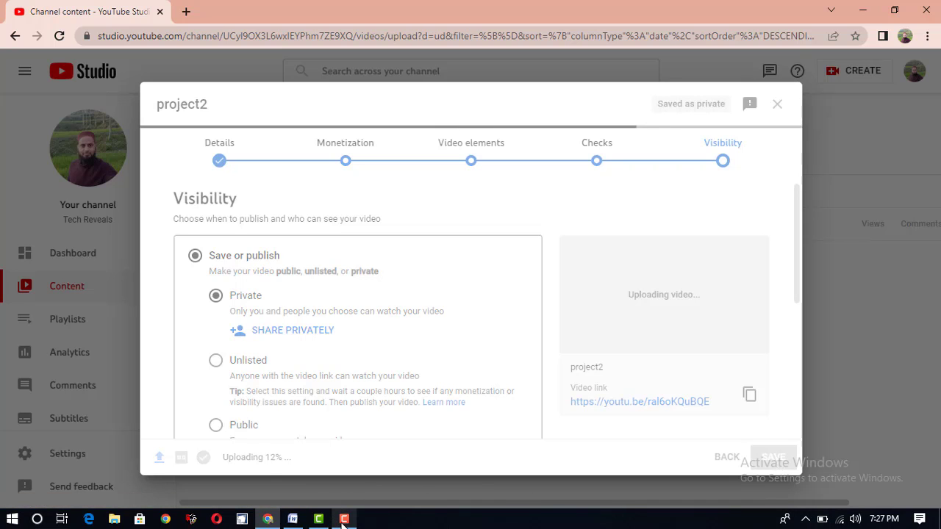
pyautogui.moveTo(343, 521)
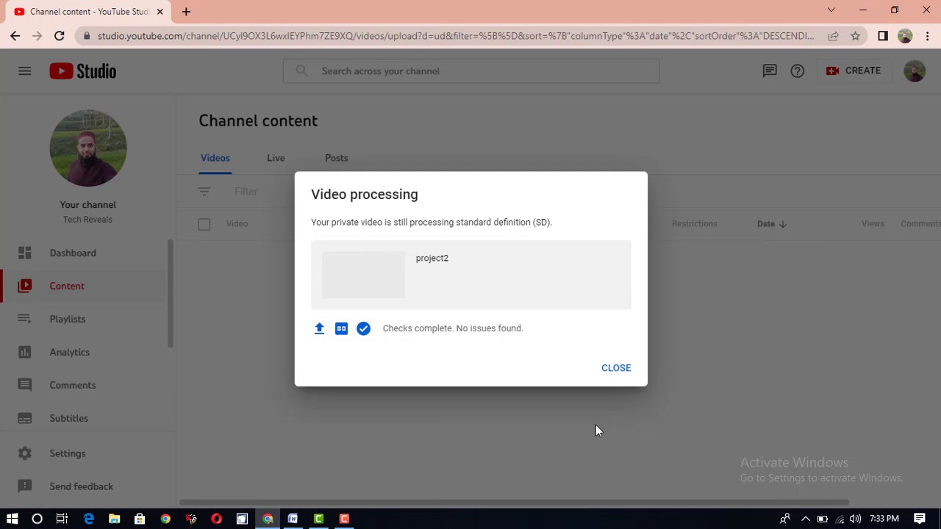
pyautogui.click(616, 369)
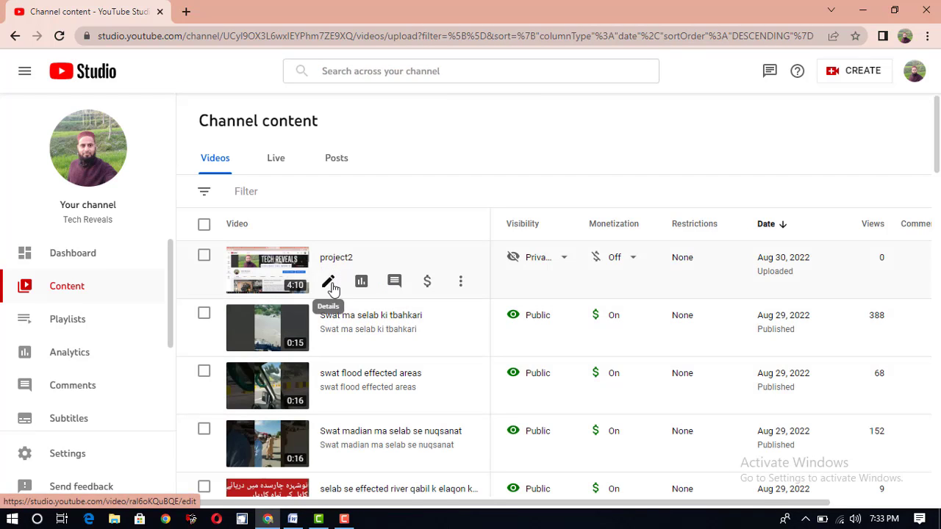
# - Open the details of the uploaded video "project2" and review the playlist and social media links in its description
pyautogui.click(328, 284)
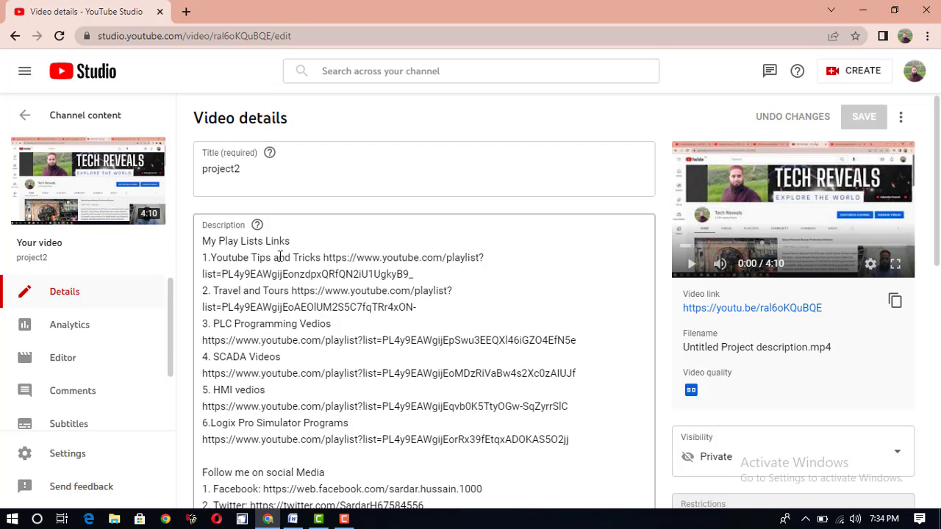
pyautogui.scroll(-1, 261, 248)
pyautogui.scroll(1, 252, 245)
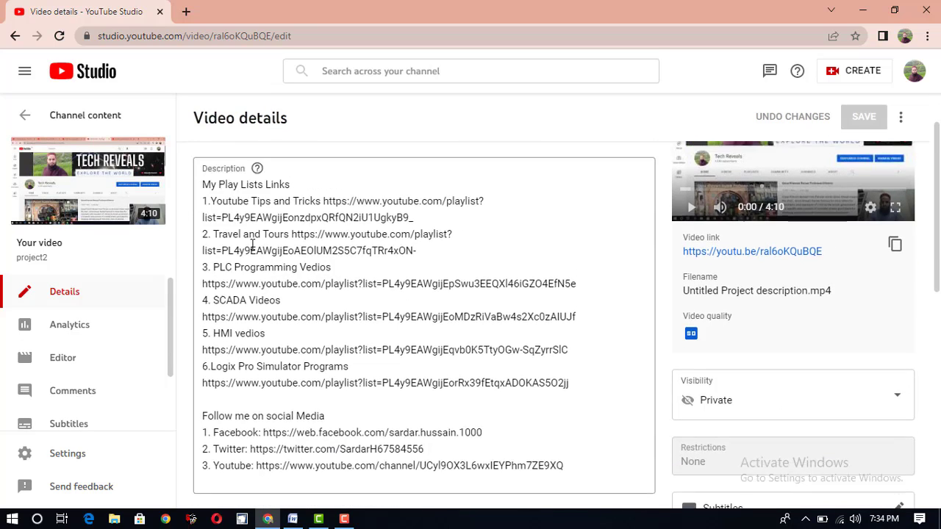
pyautogui.scroll(-3, 252, 257)
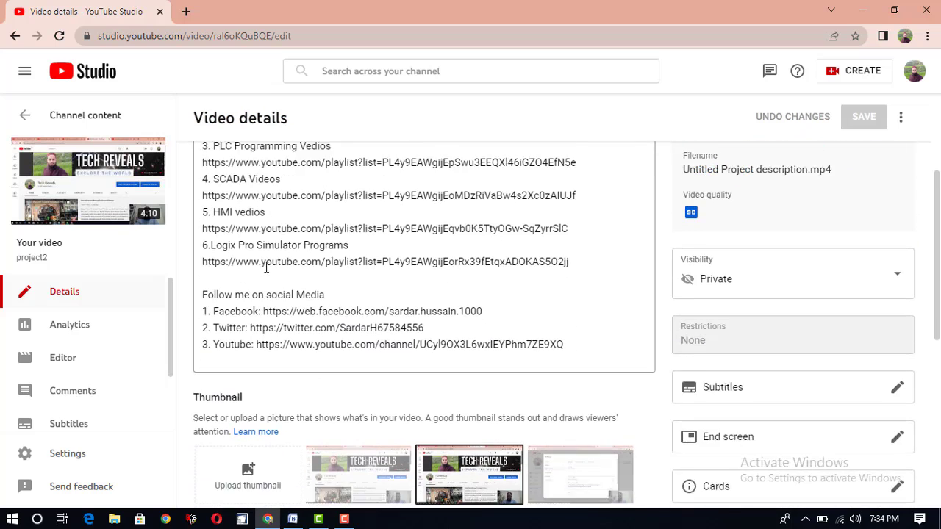
# - Insert a blank line at the start of the description, above "My Play Lists Links"
pyautogui.scroll(1, 268, 276)
pyautogui.scroll(3, 268, 276)
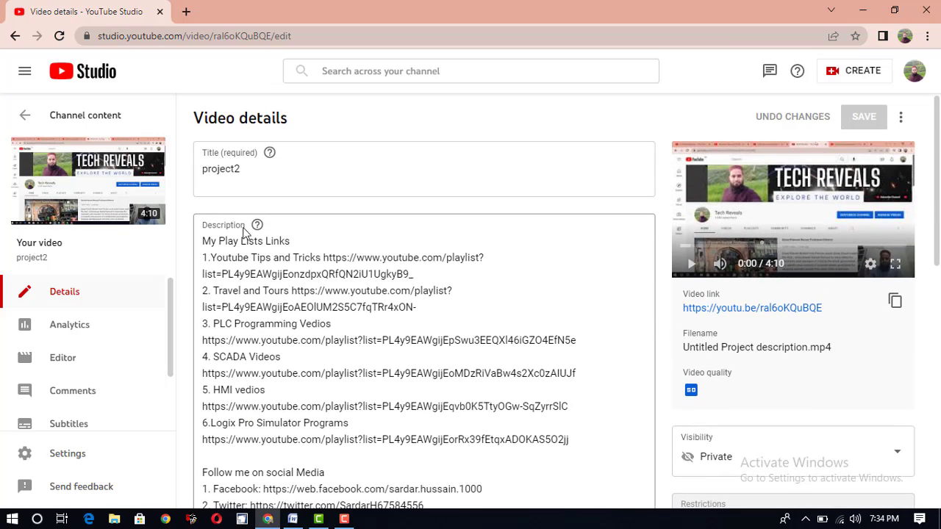
pyautogui.click(203, 241)
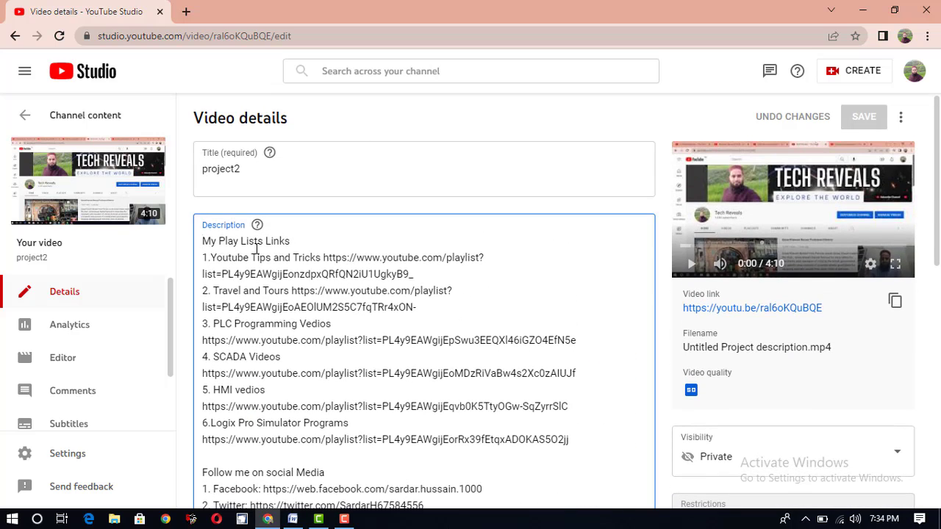
pyautogui.press('Return')
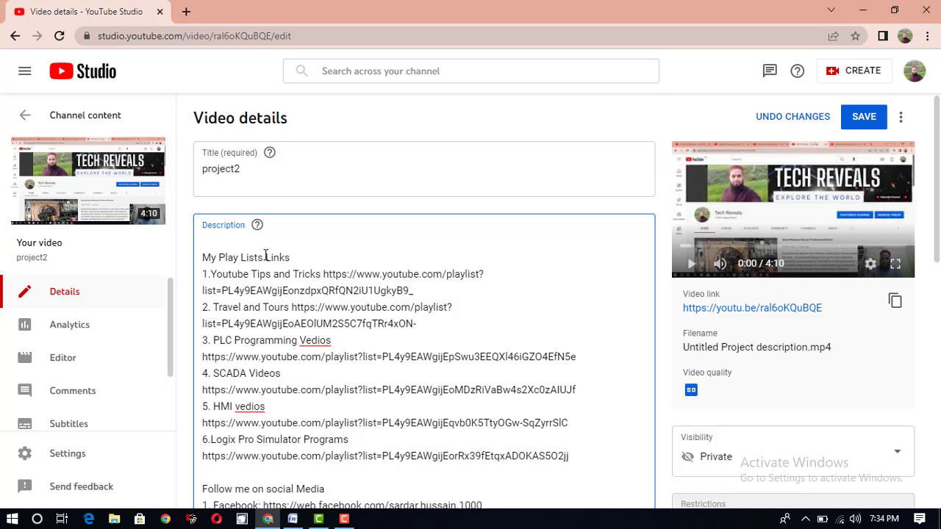
# - Expand the additional video settings and examine the audience, paid promotion, tags and language options
pyautogui.scroll(-4, 339, 327)
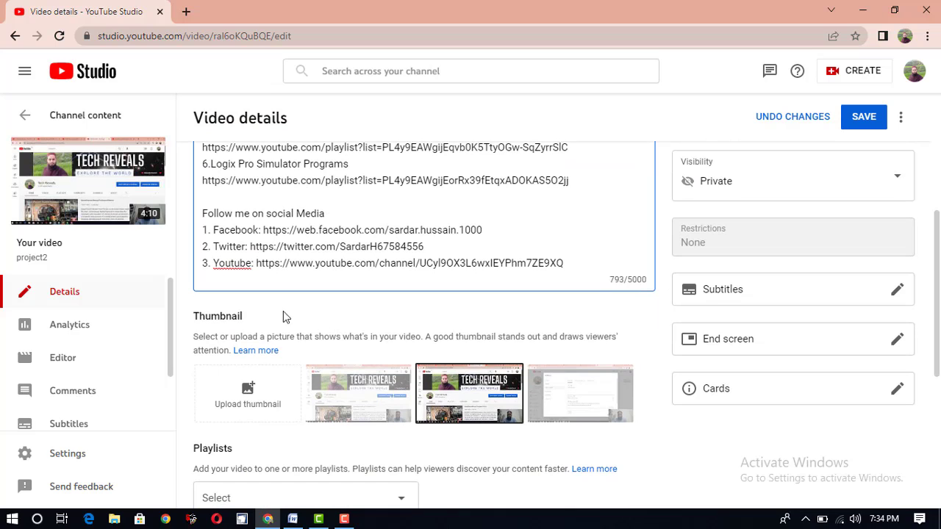
pyautogui.scroll(-4, 269, 318)
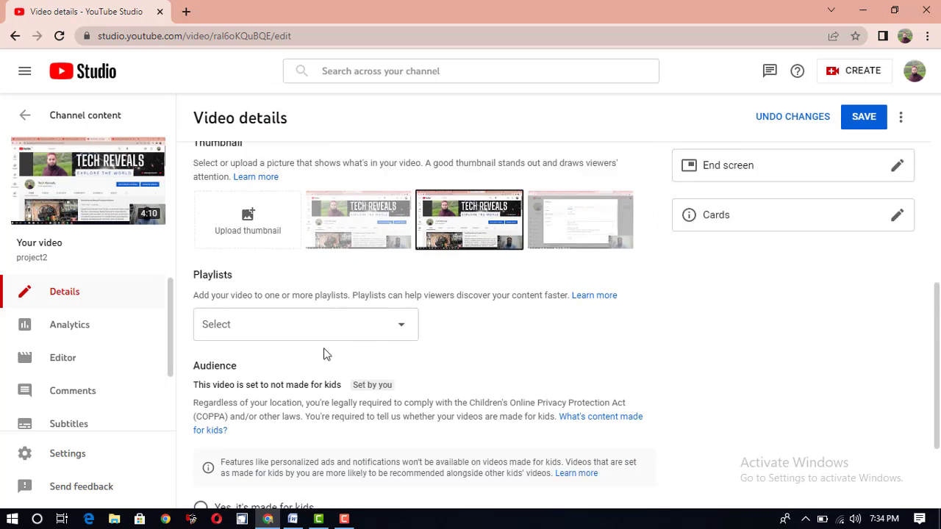
pyautogui.scroll(-1, 332, 350)
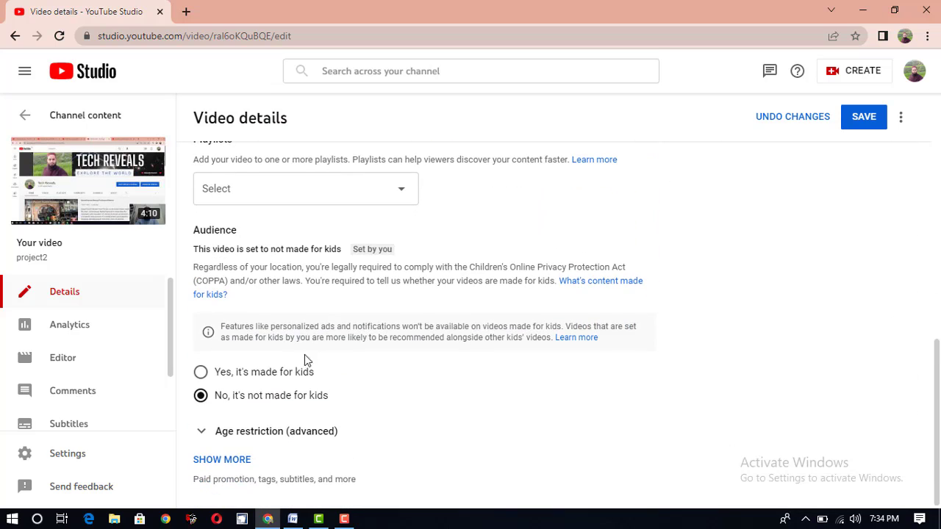
pyautogui.click(232, 464)
pyautogui.scroll(-3, 301, 438)
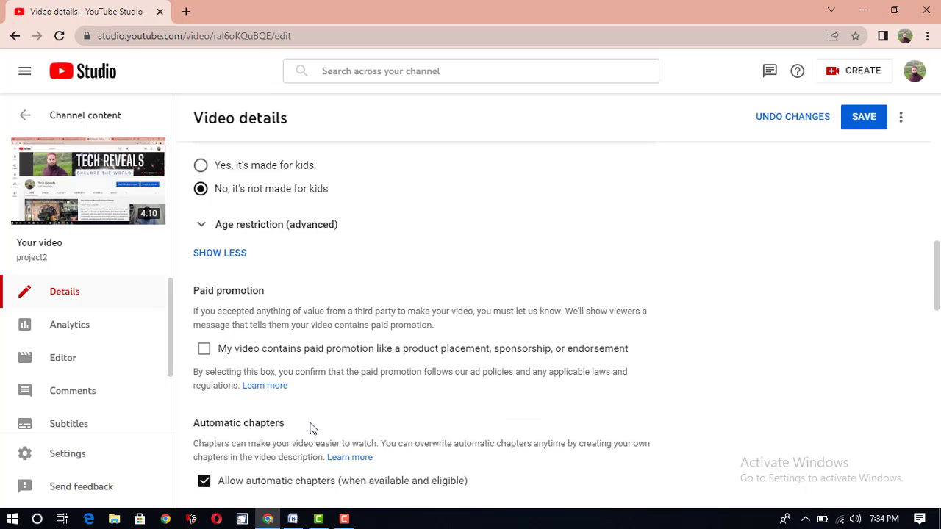
pyautogui.scroll(-6, 301, 403)
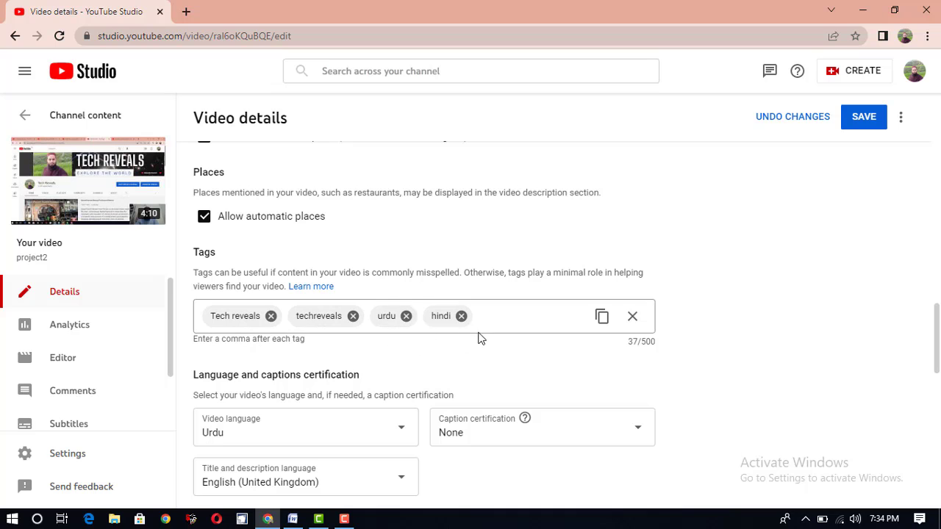
pyautogui.scroll(-1, 302, 382)
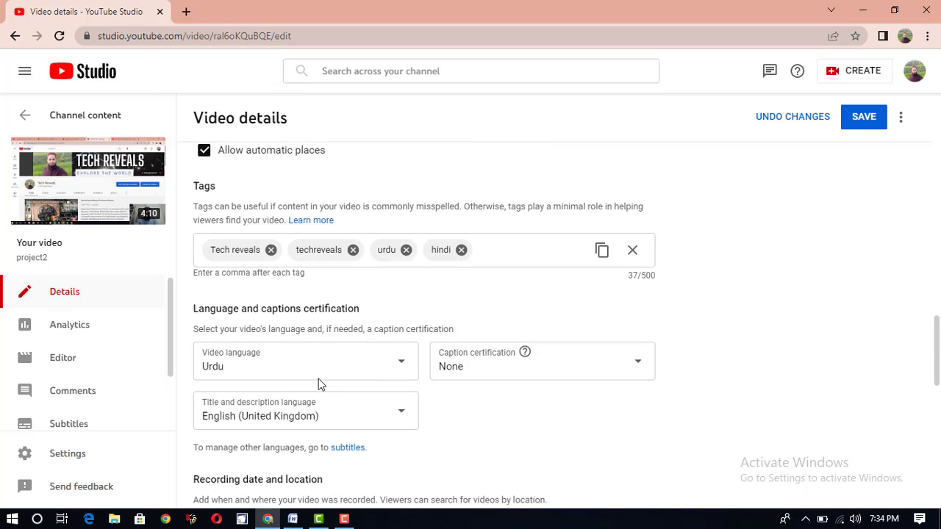
# - Return to the video's description and review its playlist and social media links again
pyautogui.scroll(3, 323, 386)
pyautogui.scroll(10, 328, 390)
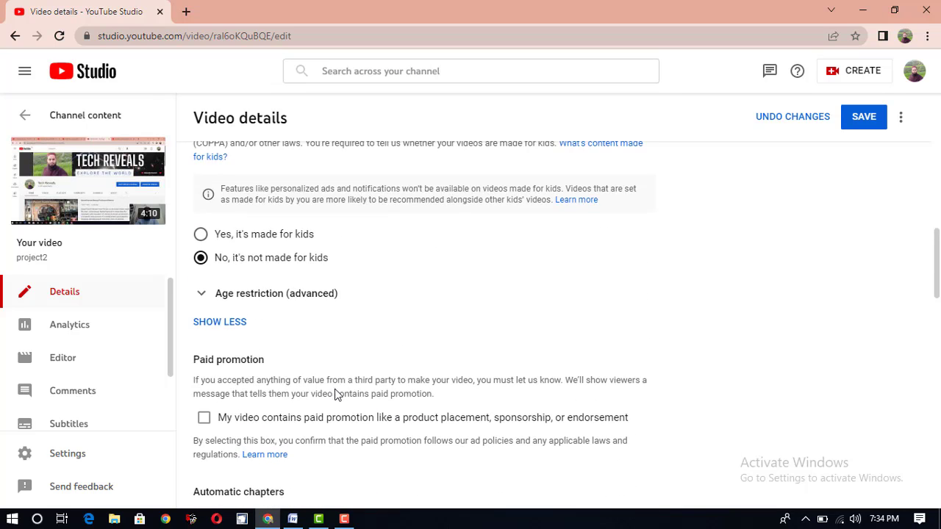
pyautogui.scroll(3, 340, 391)
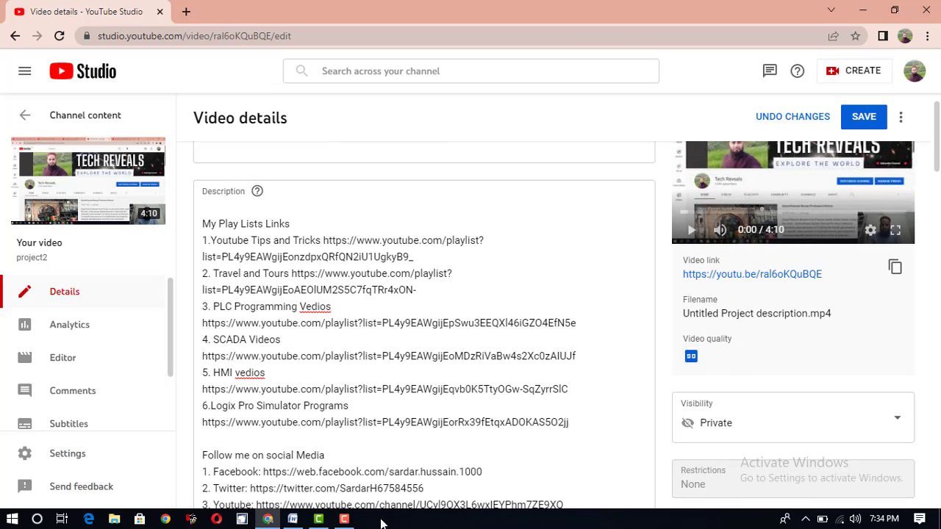
pyautogui.scroll(1, 398, 377)
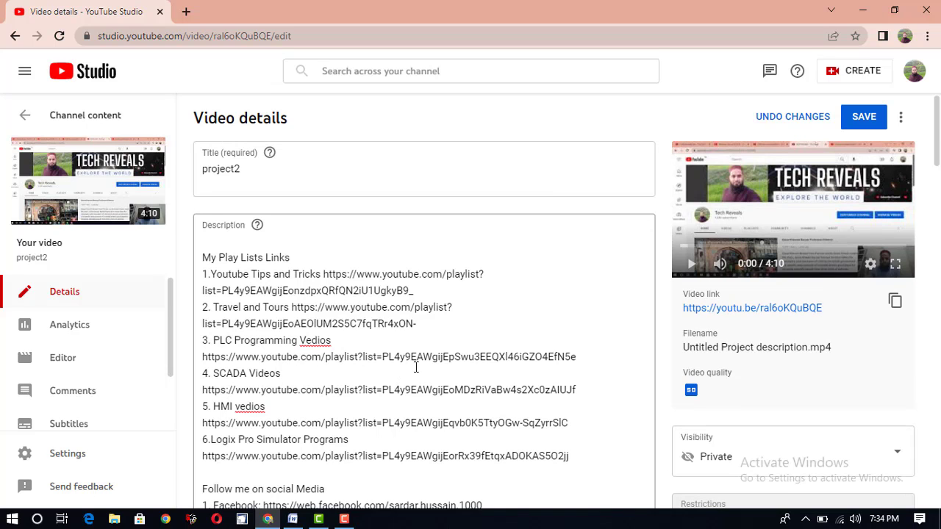
pyautogui.scroll(-3, 417, 368)
pyautogui.scroll(3, 416, 371)
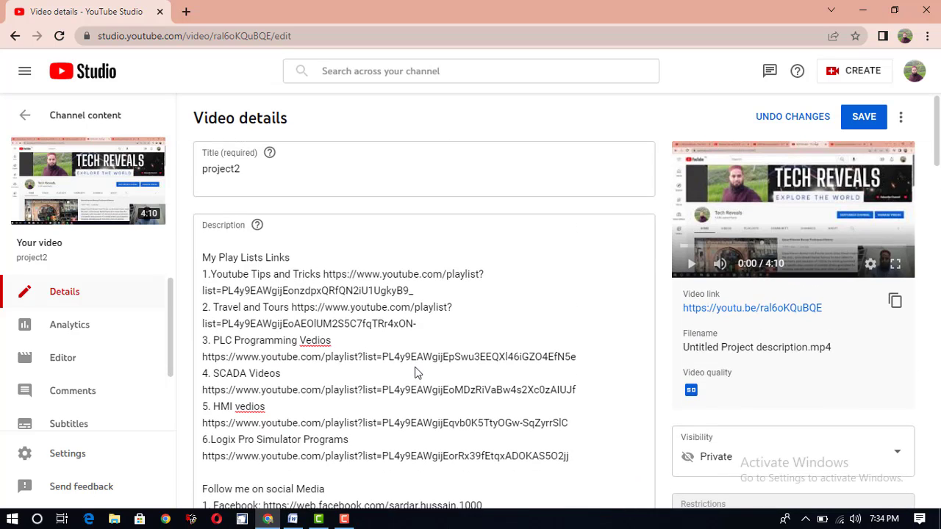
pyautogui.scroll(-2, 416, 371)
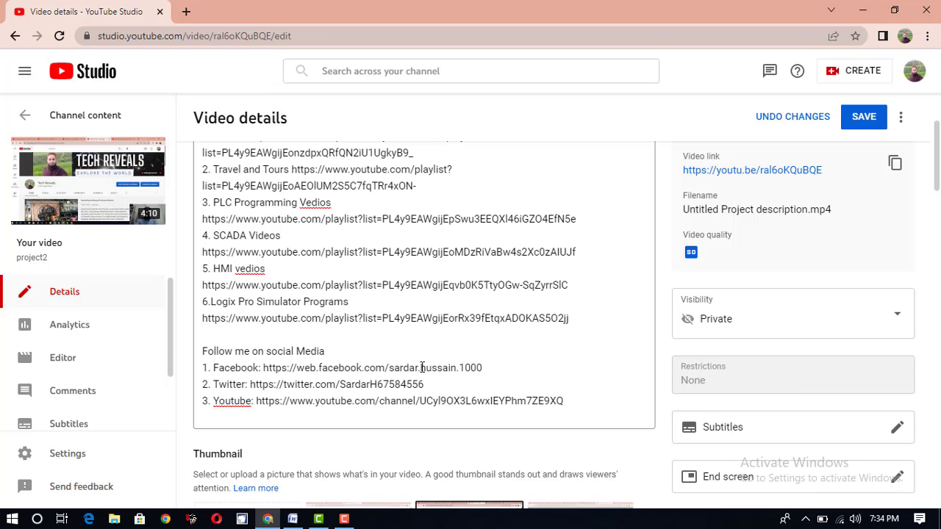
pyautogui.click(344, 519)
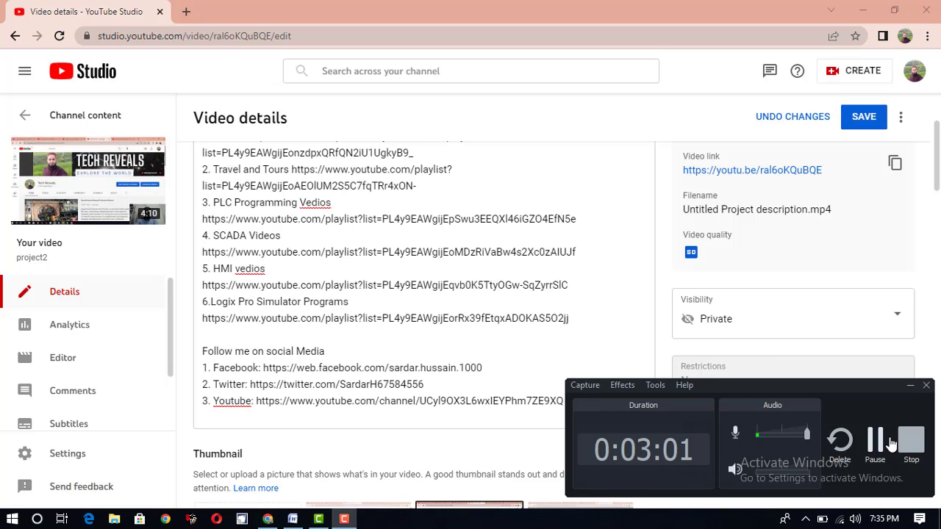